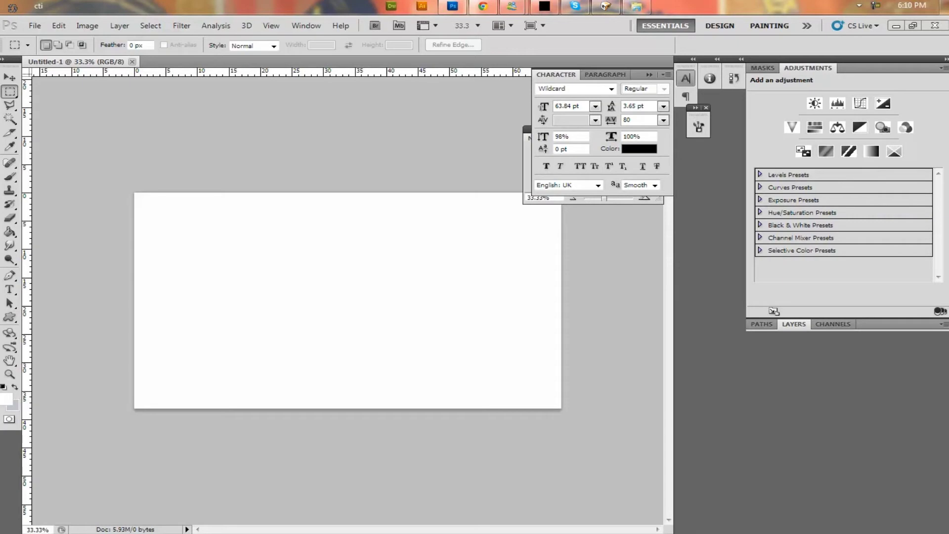
- Zoom the Navigator view of the blank canvas out from 33.3% to about 22%
{"action": "left_click_drag", "start_coordinate": [608, 197], "coordinate": [602, 198]}
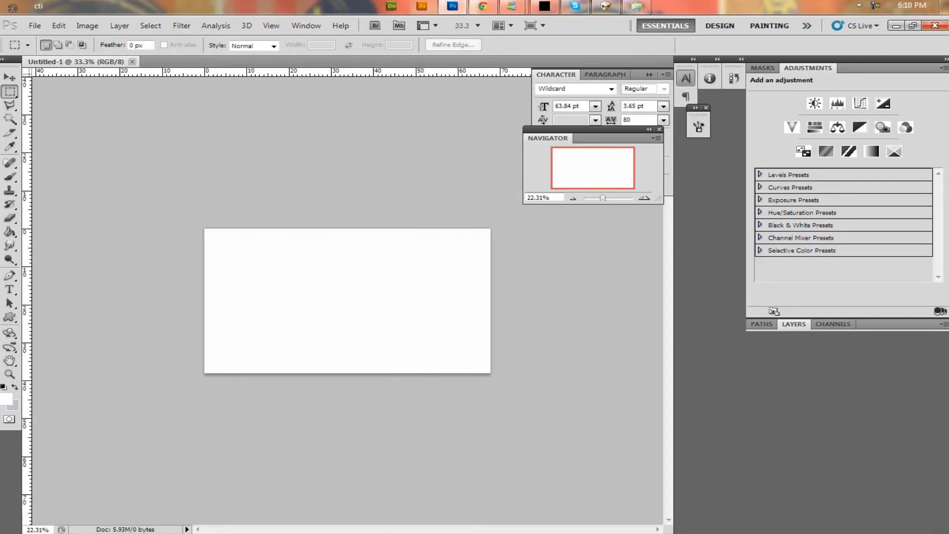
- Switch to Chrome and open your own YouTube channel from the account menu
{"action": "left_click", "coordinate": [483, 6]}
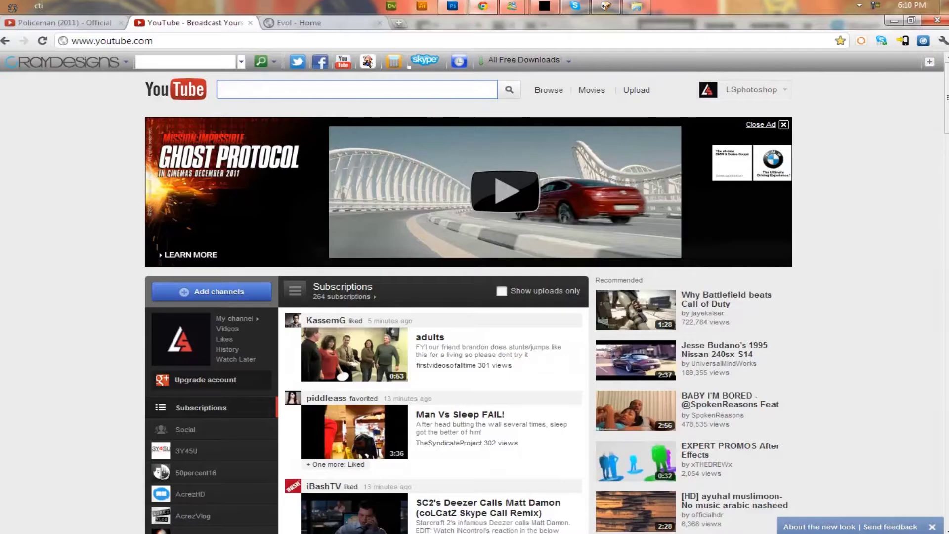
{"action": "left_click", "coordinate": [749, 90]}
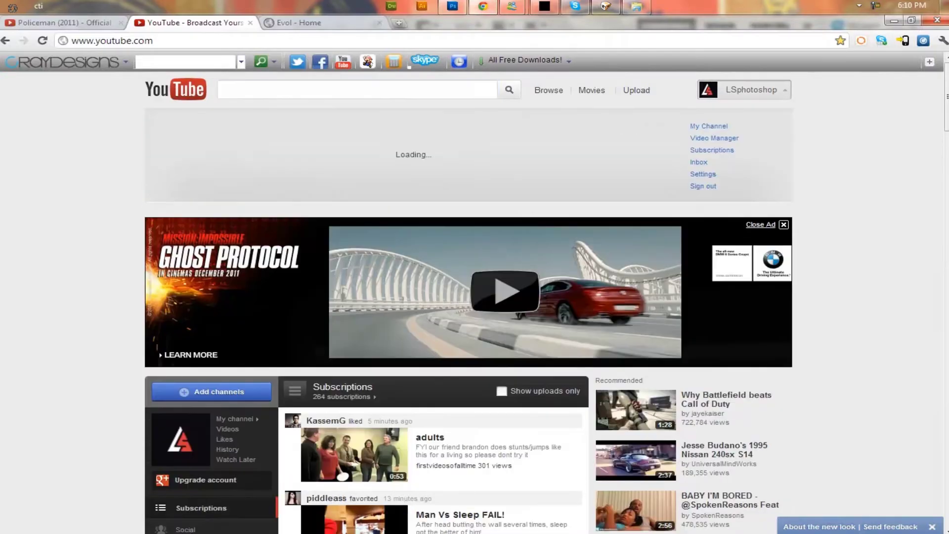
{"action": "left_click", "coordinate": [708, 126]}
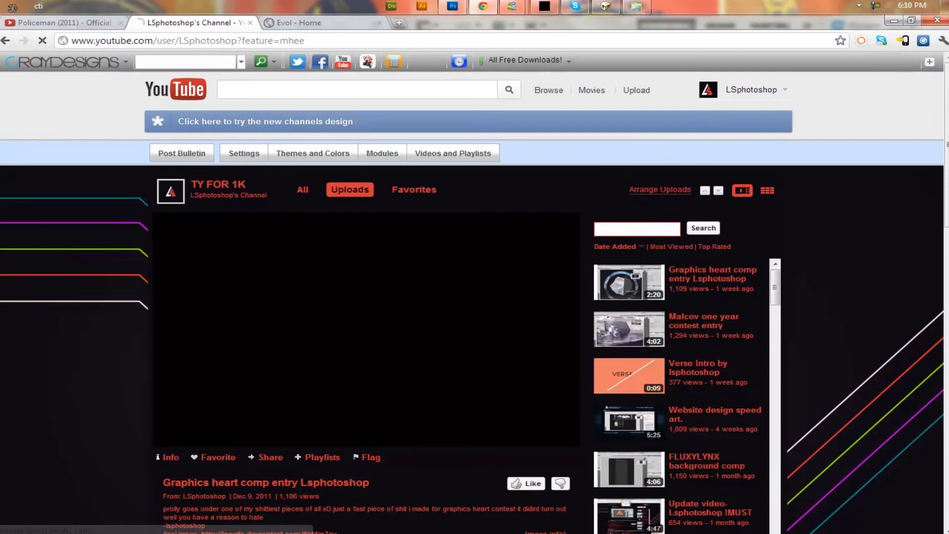
{"action": "scroll", "coordinate": [475, 296], "scroll_direction": "down", "scroll_amount": 3}
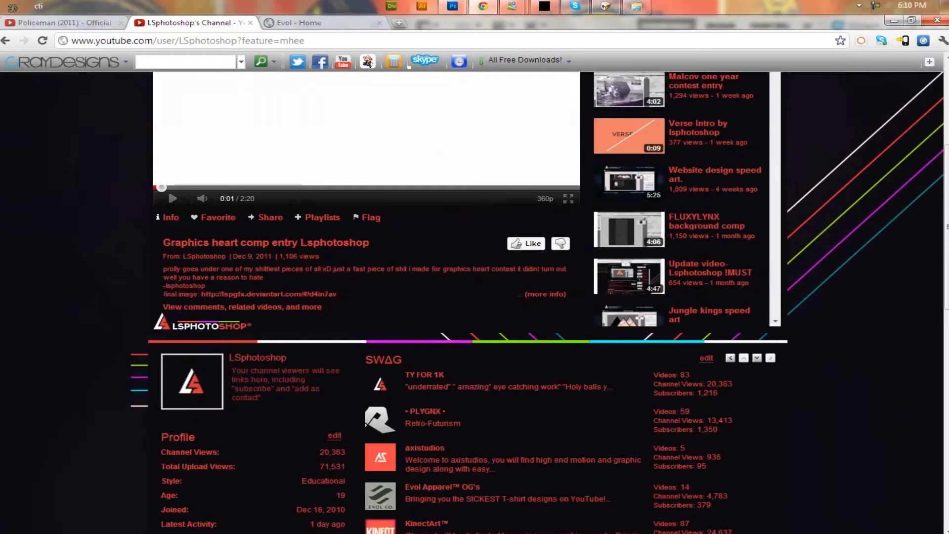
{"action": "scroll", "coordinate": [475, 297], "scroll_direction": "down", "scroll_amount": 3}
- Look over the channel's profile text, then load TheHTMLCode's channel page
{"action": "mouse_move", "coordinate": [161, 194]}
{"action": "left_mouse_down"}
{"action": "mouse_move", "coordinate": [288, 372]}
{"action": "mouse_move", "coordinate": [288, 426]}
{"action": "left_mouse_up"}
{"action": "left_click", "coordinate": [287, 426]}
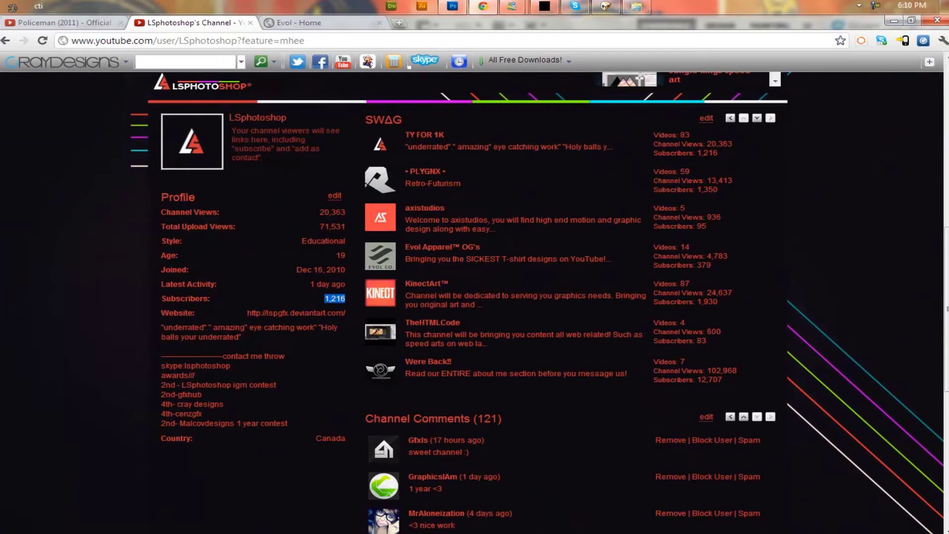
{"action": "key", "text": "F5"}
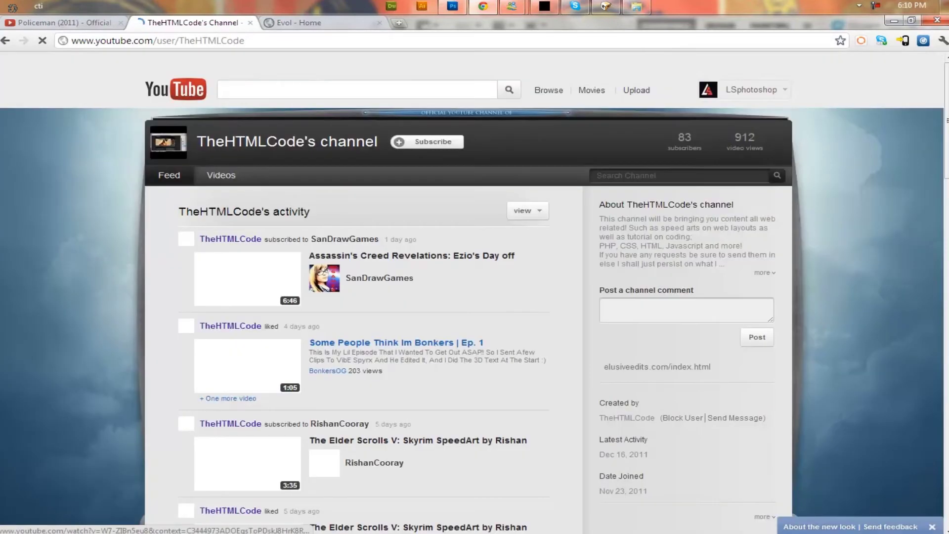
- Show TheHTMLCode's uploaded videos, then open the Evol site's WORK page
{"action": "left_click", "coordinate": [221, 175]}
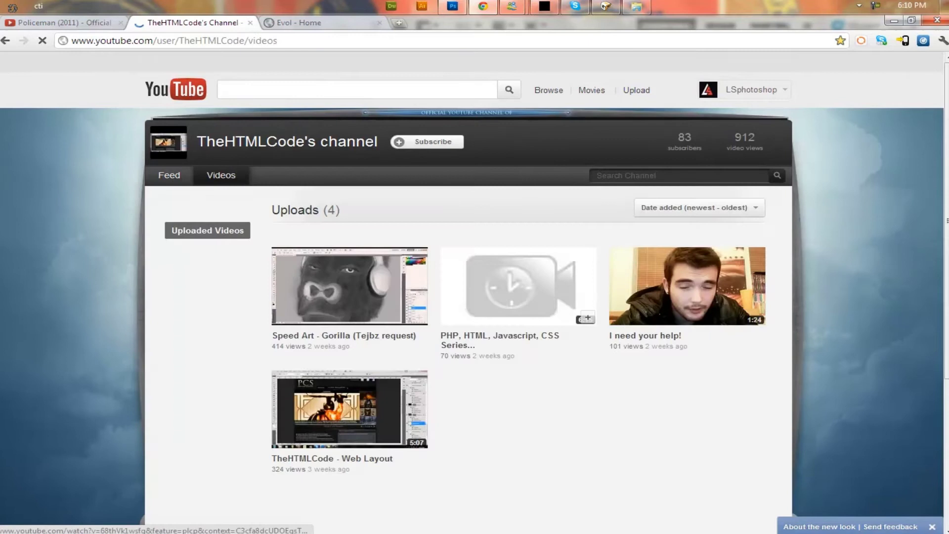
{"action": "key", "text": "ctrl+Tab"}
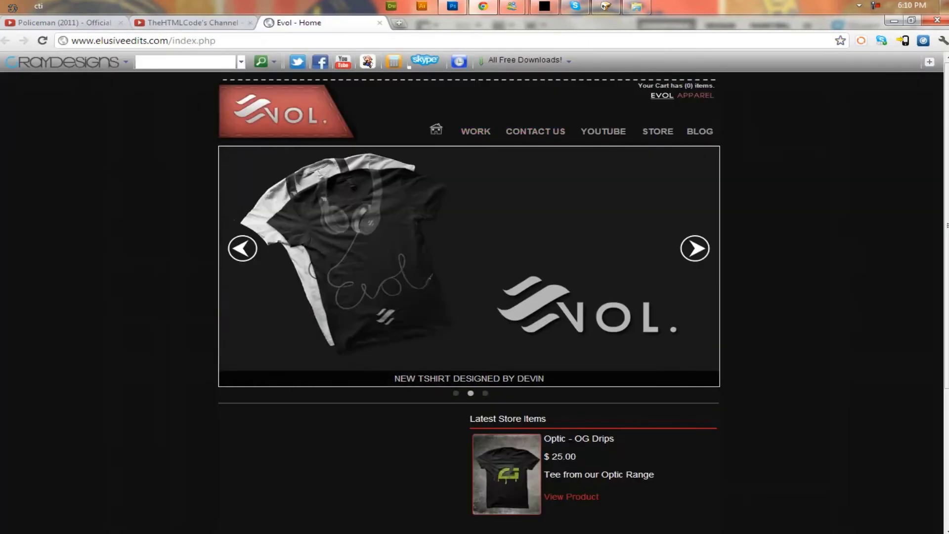
{"action": "left_click", "coordinate": [475, 131]}
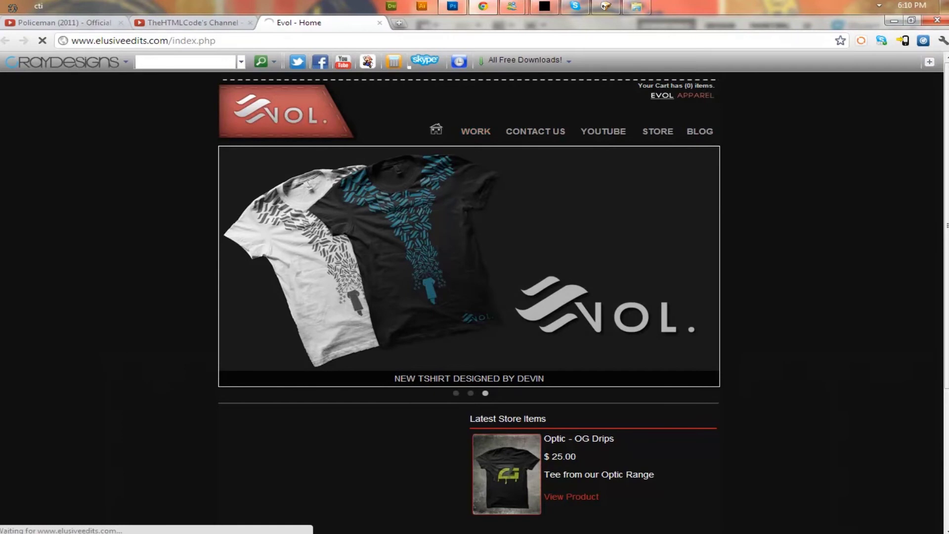
- Read the Skype chat lines about the client's request and basic HTML pricing
{"action": "left_click", "coordinate": [575, 7]}
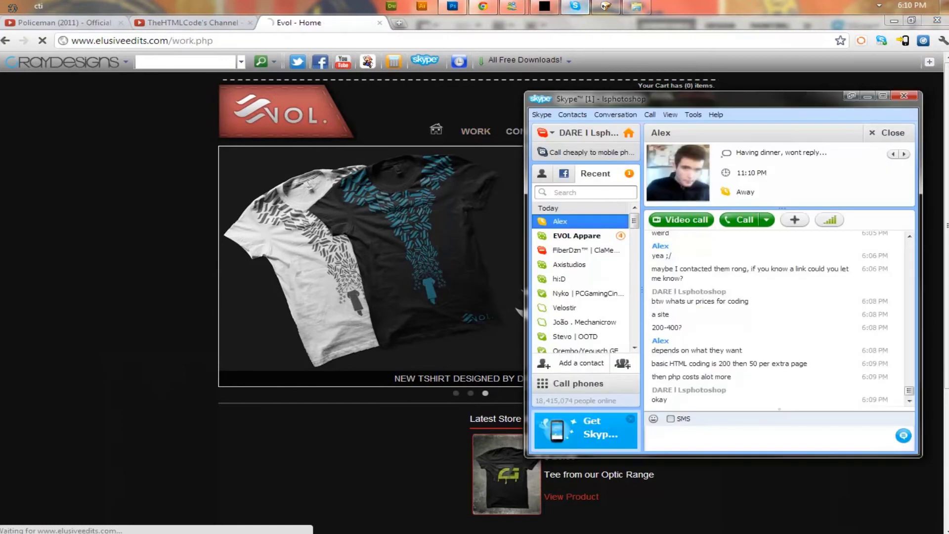
{"action": "left_click_drag", "start_coordinate": [664, 350], "coordinate": [741, 351]}
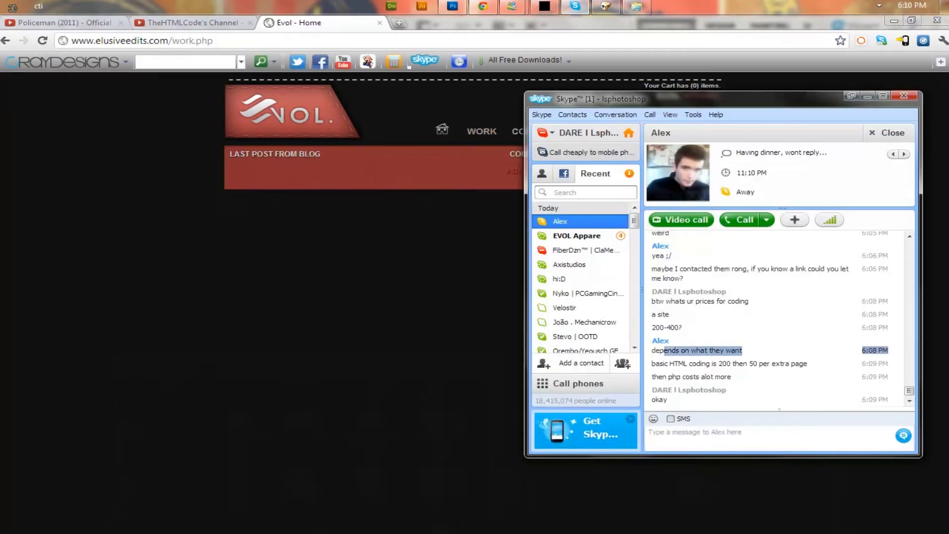
{"action": "left_click", "coordinate": [741, 350]}
{"action": "left_click_drag", "start_coordinate": [659, 364], "coordinate": [807, 363]}
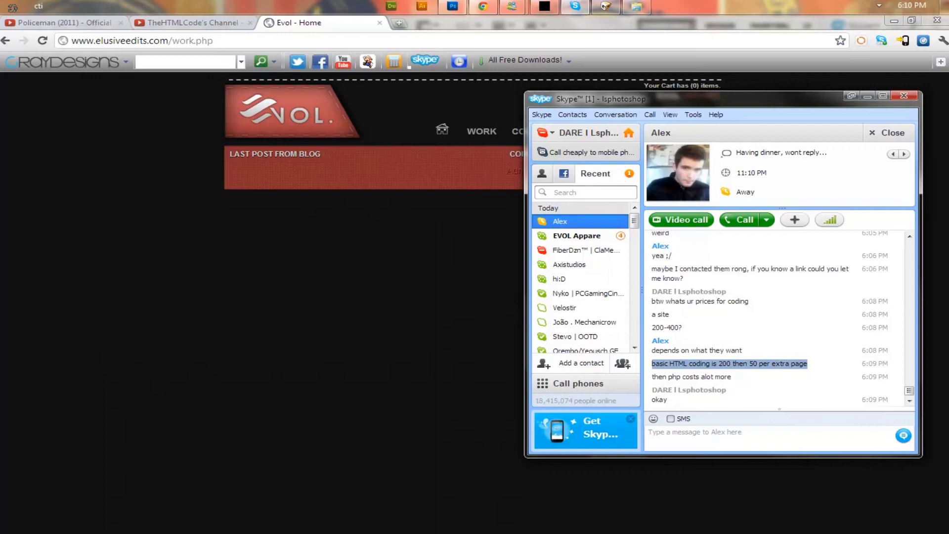
- Return to the Evol homepage and check TheHTMLCode's 83 subscribers
{"action": "left_click", "coordinate": [481, 131]}
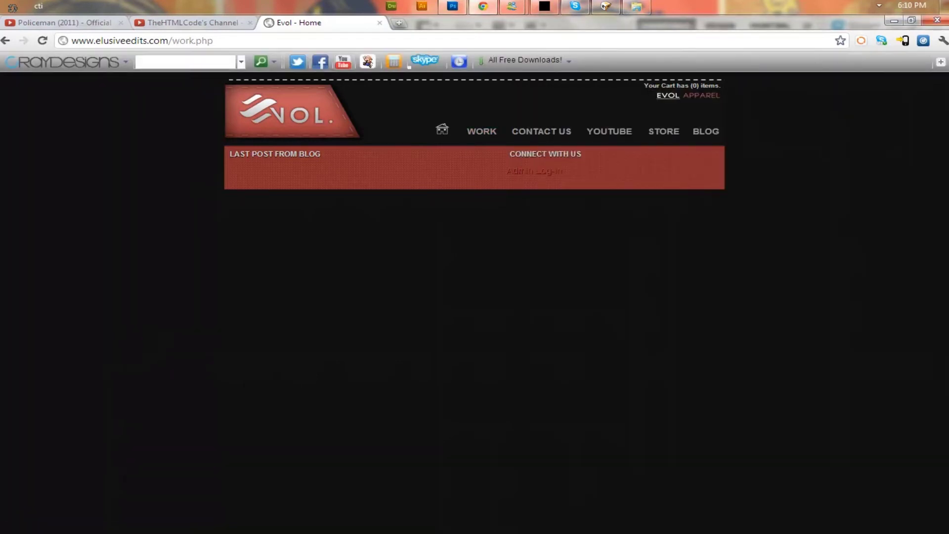
{"action": "left_click", "coordinate": [442, 130]}
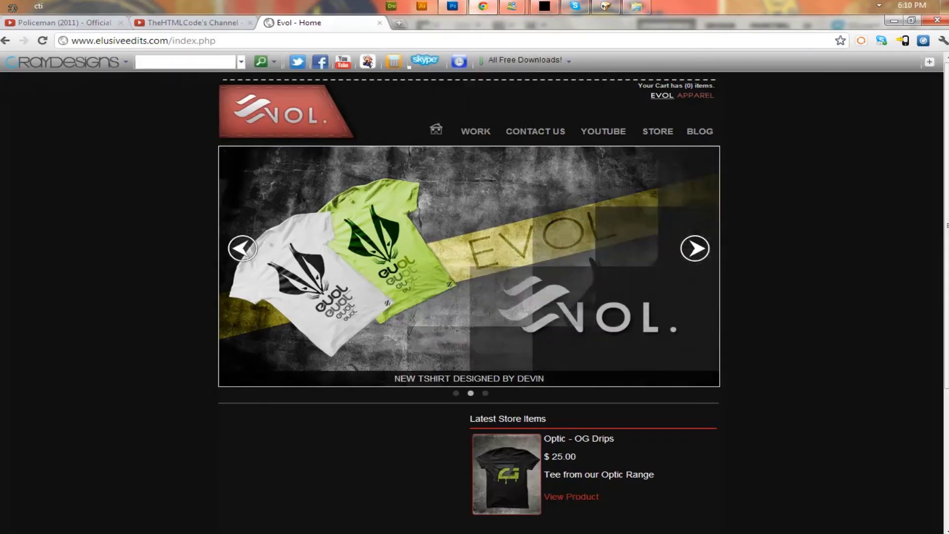
{"action": "scroll", "coordinate": [475, 297], "scroll_direction": "down", "scroll_amount": 3}
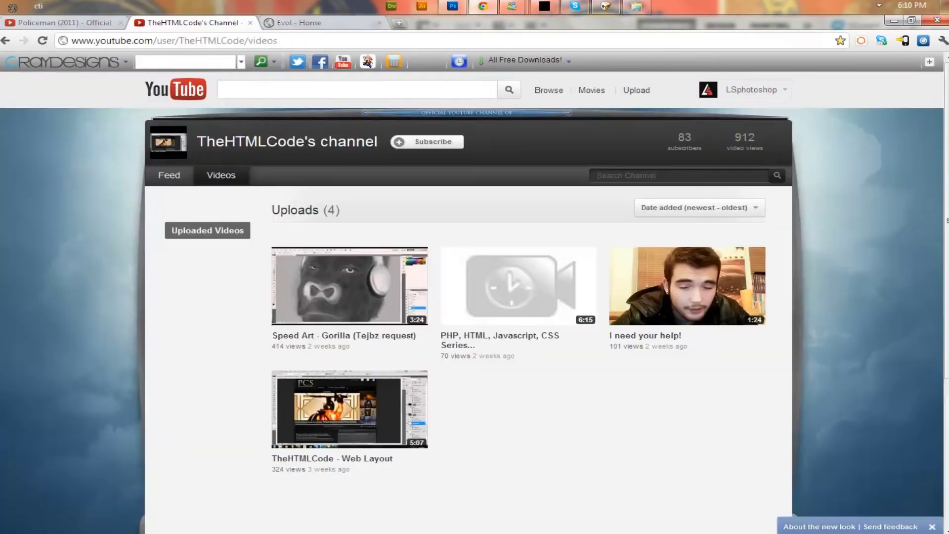
{"action": "key", "text": "ctrl+shift+Tab"}
{"action": "mouse_move", "coordinate": [678, 137]}
{"action": "left_mouse_down"}
{"action": "mouse_move", "coordinate": [682, 149]}
{"action": "mouse_move", "coordinate": [753, 148]}
{"action": "left_mouse_up"}
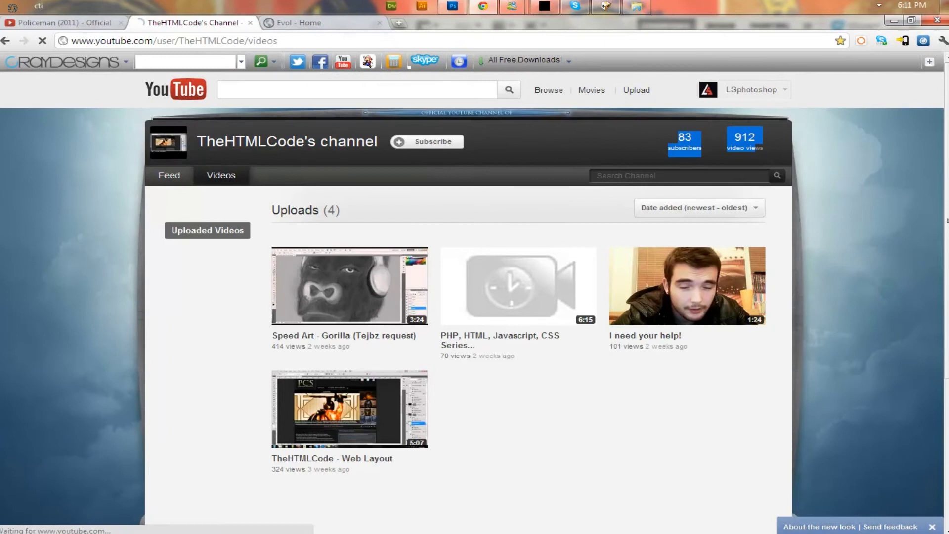
{"action": "key", "text": "ctrl+shift+Tab"}
{"action": "key", "text": "ctrl+shift+Tab"}
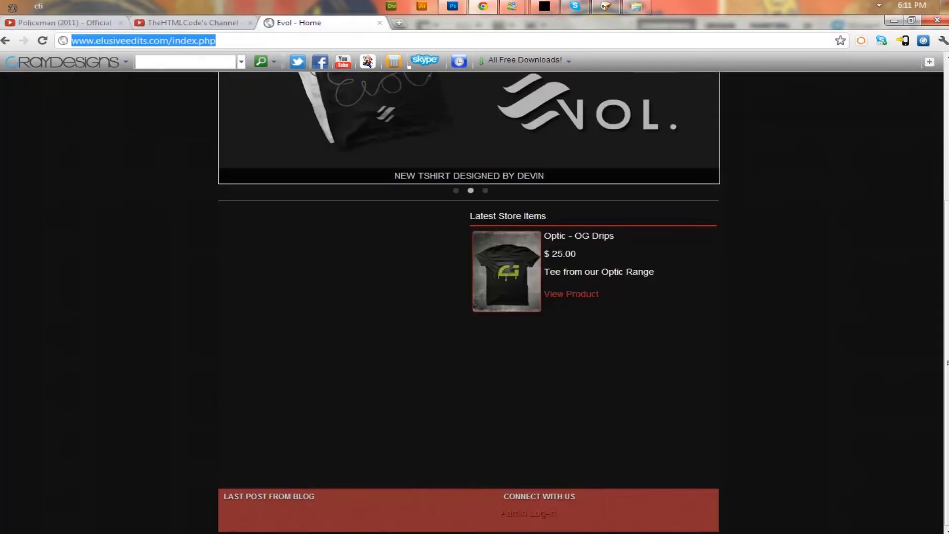
{"action": "type", "text": "lspg"}
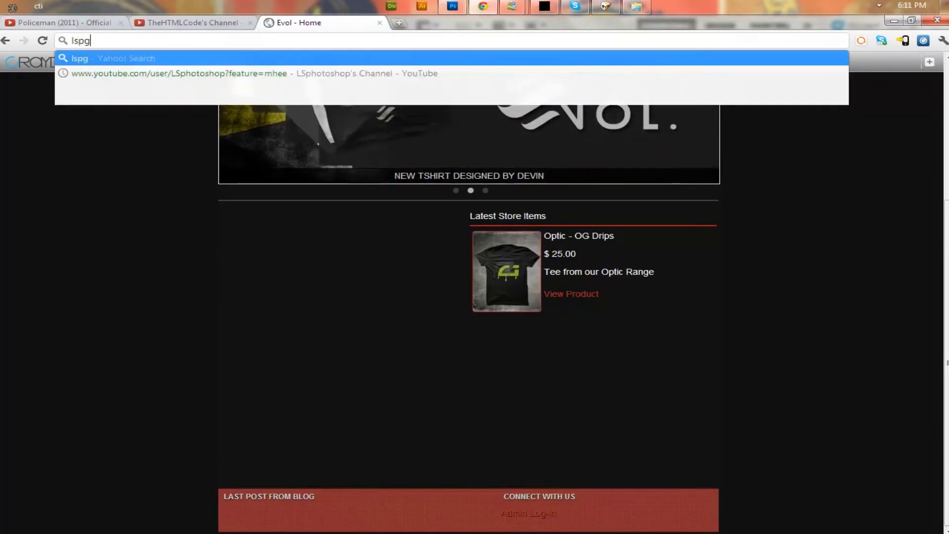
{"action": "type", "text": "fx.deviant"}
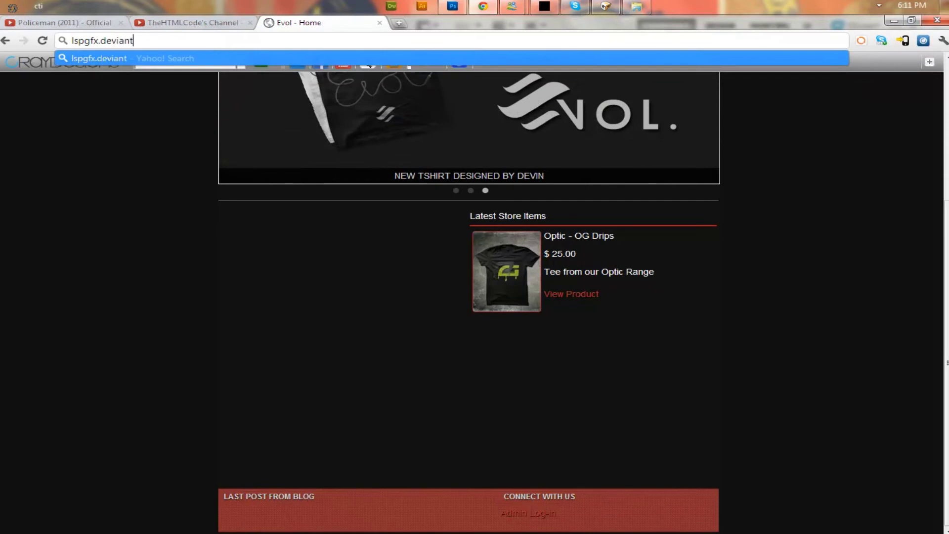
{"action": "type", "text": ".com"}
- Correct the address to lspgfx.deviantart.com and load the LSPGFX page
{"action": "key", "text": "Return"}
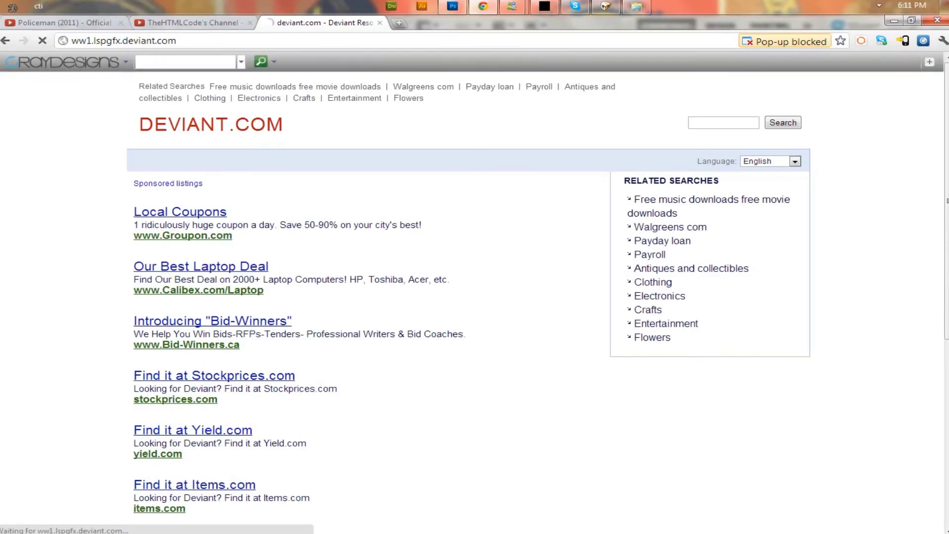
{"action": "key", "text": "ctrl+l"}
{"action": "left_click", "coordinate": [90, 40]}
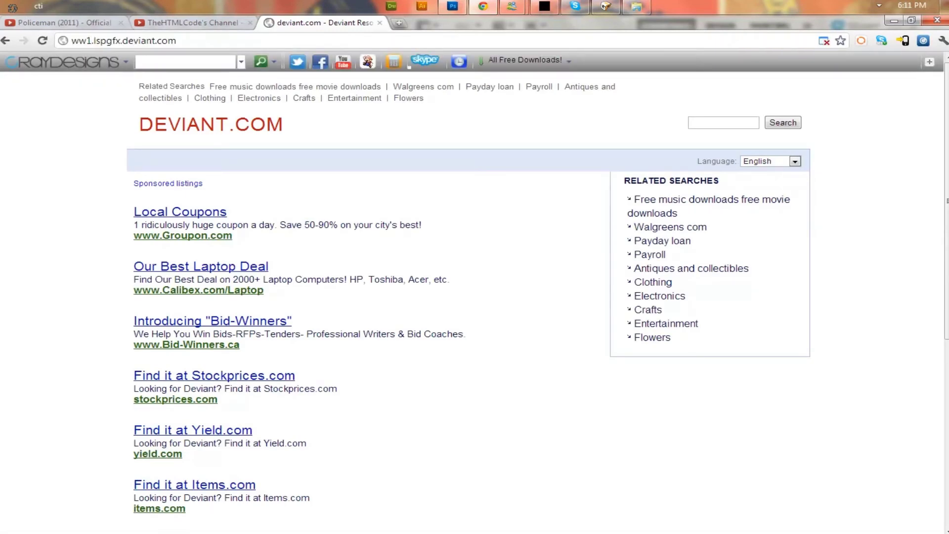
{"action": "double_click", "coordinate": [83, 40]}
{"action": "left_click", "coordinate": [90, 40]}
{"action": "key", "text": "BackSpace"}
{"action": "type", "text": "w"}
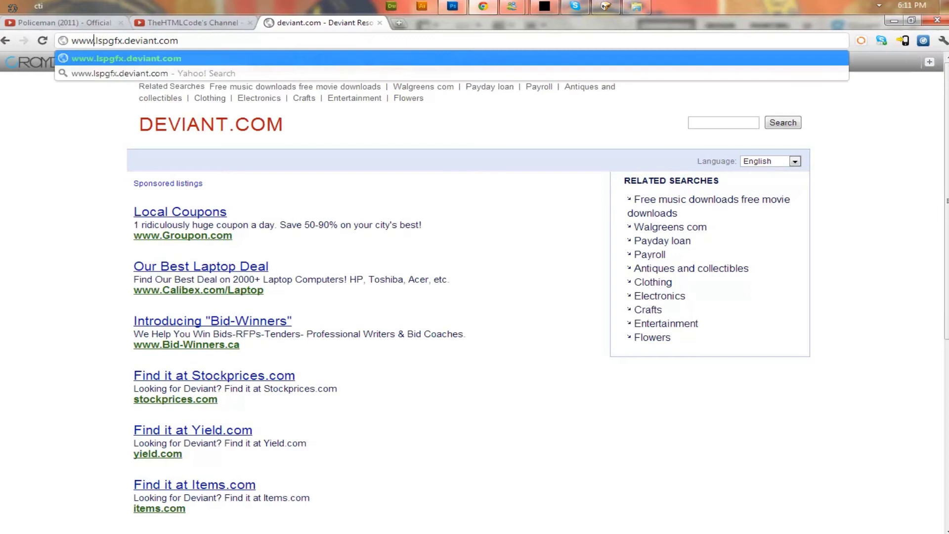
{"action": "key", "text": "Return"}
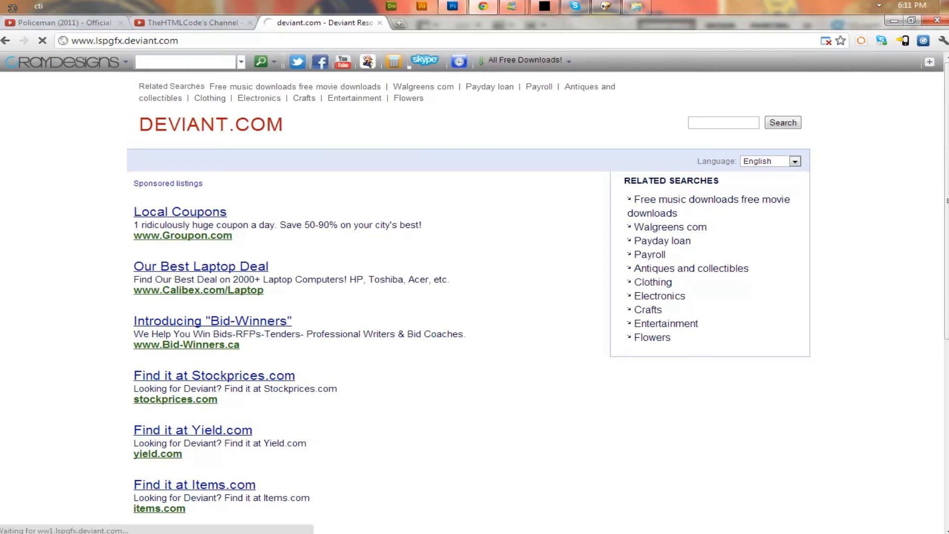
{"action": "left_click", "coordinate": [156, 40]}
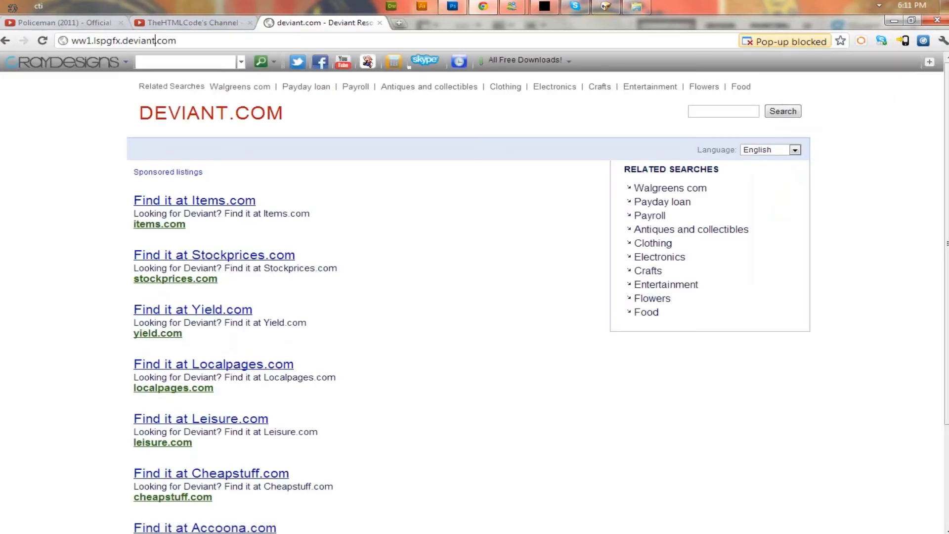
{"action": "type", "text": "art"}
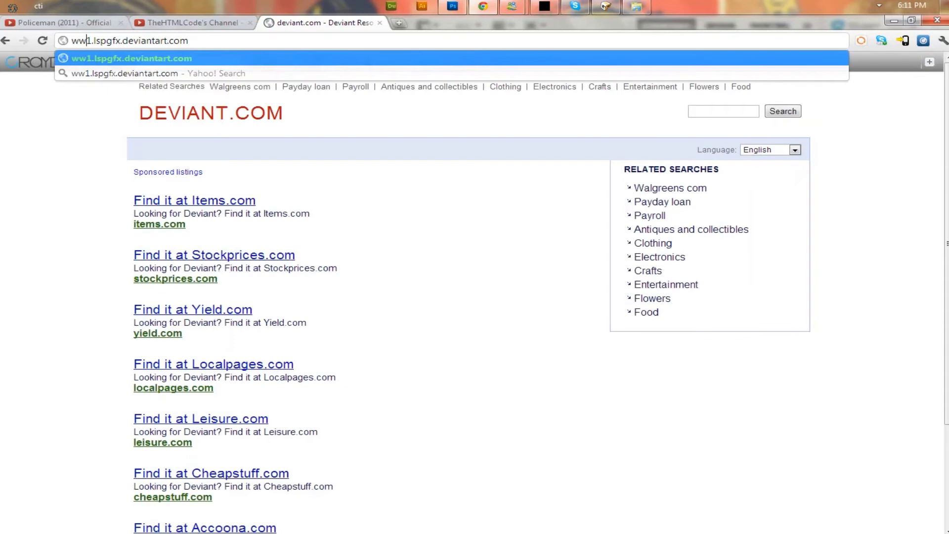
{"action": "key", "text": "BackSpace"}
{"action": "type", "text": "w"}
{"action": "key", "text": "Return"}
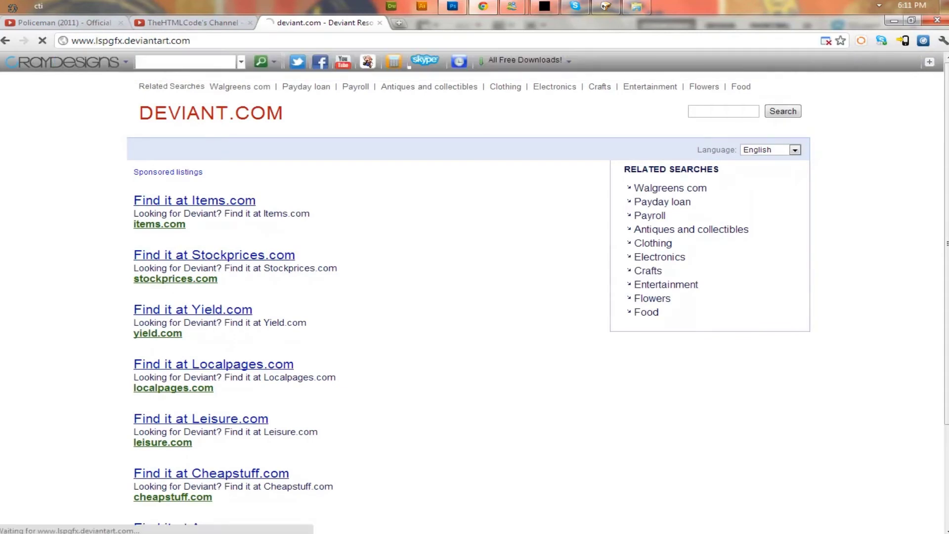
{"action": "scroll", "coordinate": [475, 296], "scroll_direction": "down", "scroll_amount": 3}
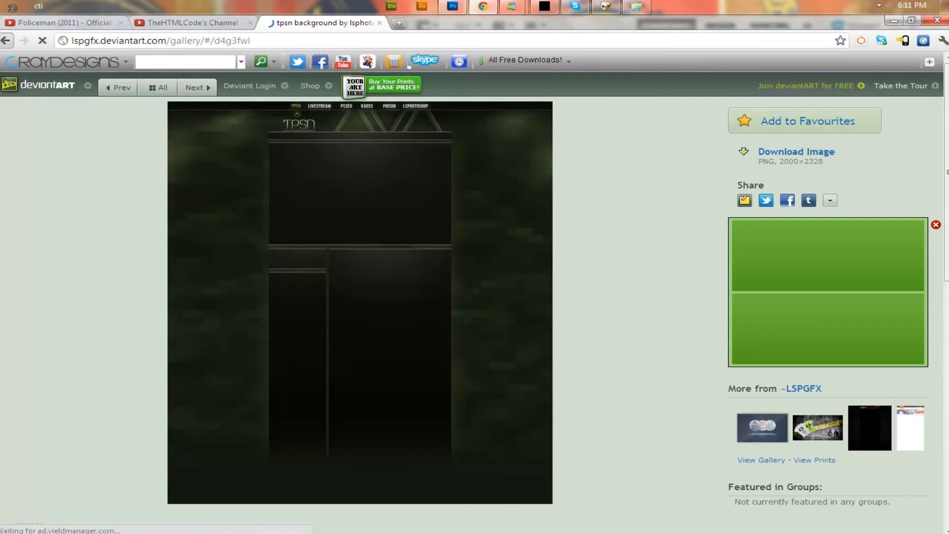
- Open the FLUXYLYNX background from the gallery, then return to Photoshop
{"action": "key", "text": "alt+Left"}
{"action": "left_click", "coordinate": [679, 353]}
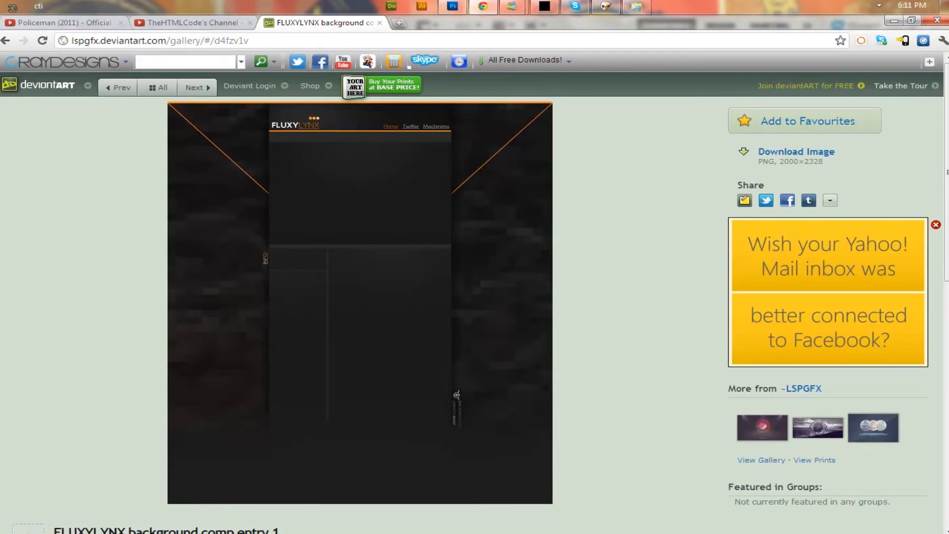
{"action": "left_click", "coordinate": [452, 6]}
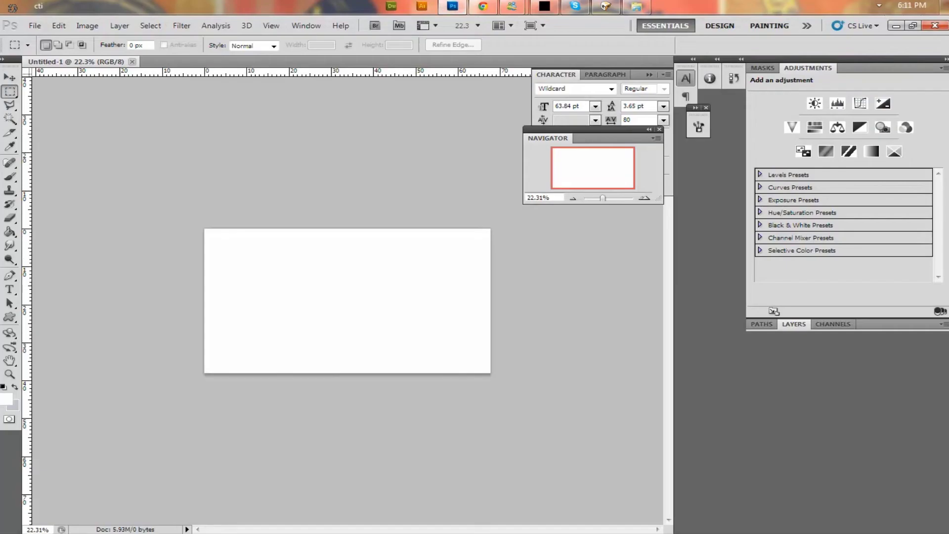
- Convert the Background layer into the editable Layer 0
{"action": "left_click_drag", "start_coordinate": [602, 198], "coordinate": [603, 198]}
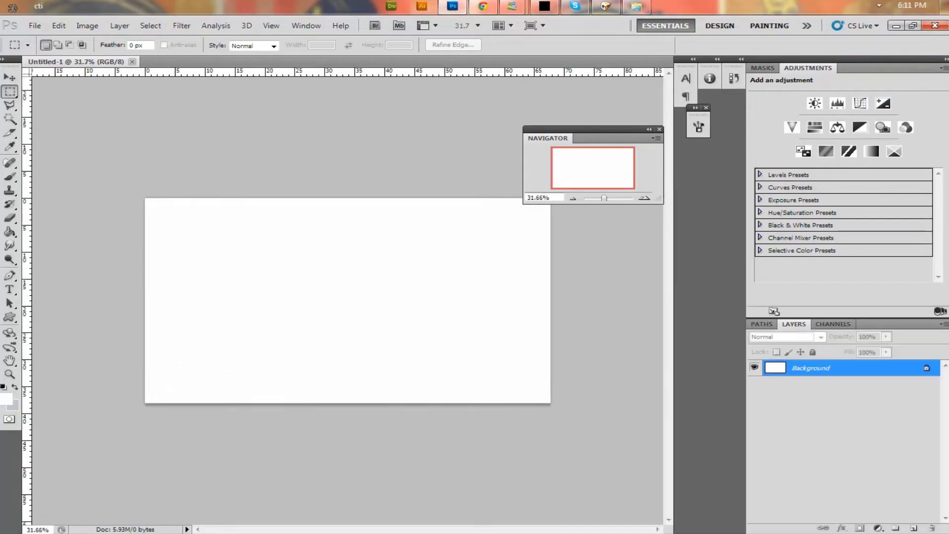
{"action": "double_click", "coordinate": [811, 368]}
{"action": "left_click", "coordinate": [575, 164]}
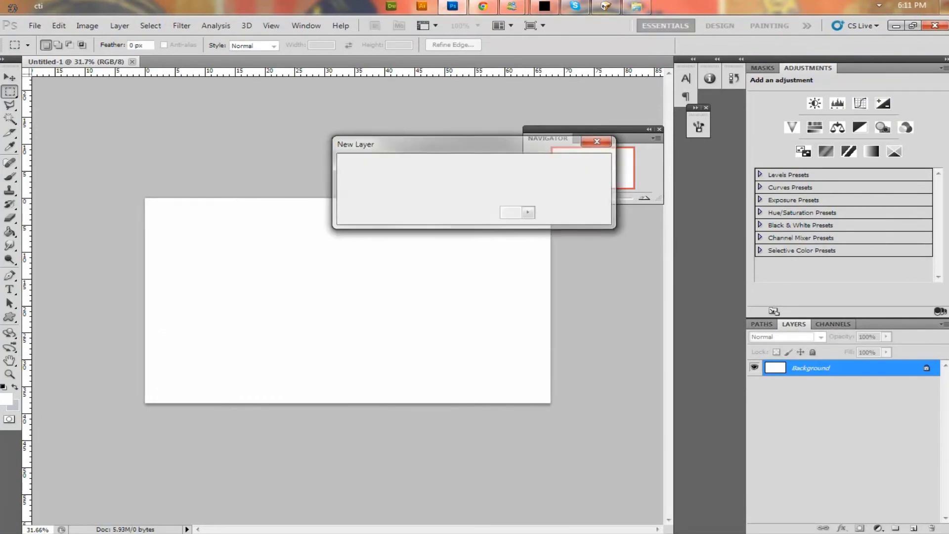
- Fill the whole canvas with sky blue #00c0ff using the Paint Bucket
{"action": "key", "text": "g"}
{"action": "left_click", "coordinate": [7, 398]}
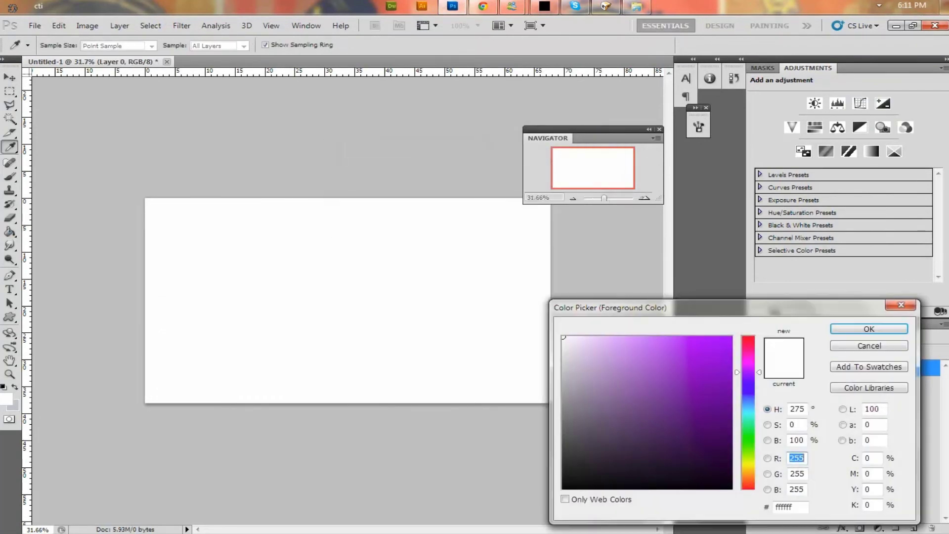
{"action": "mouse_move", "coordinate": [747, 374]}
{"action": "left_mouse_down"}
{"action": "mouse_move", "coordinate": [748, 412]}
{"action": "mouse_move", "coordinate": [747, 399]}
{"action": "left_mouse_up"}
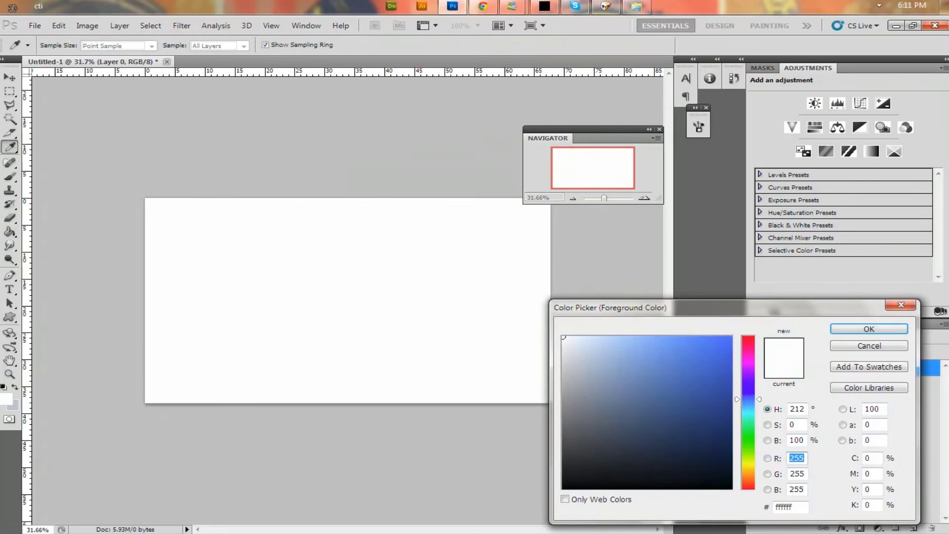
{"action": "left_click", "coordinate": [731, 336]}
{"action": "left_click", "coordinate": [747, 406]}
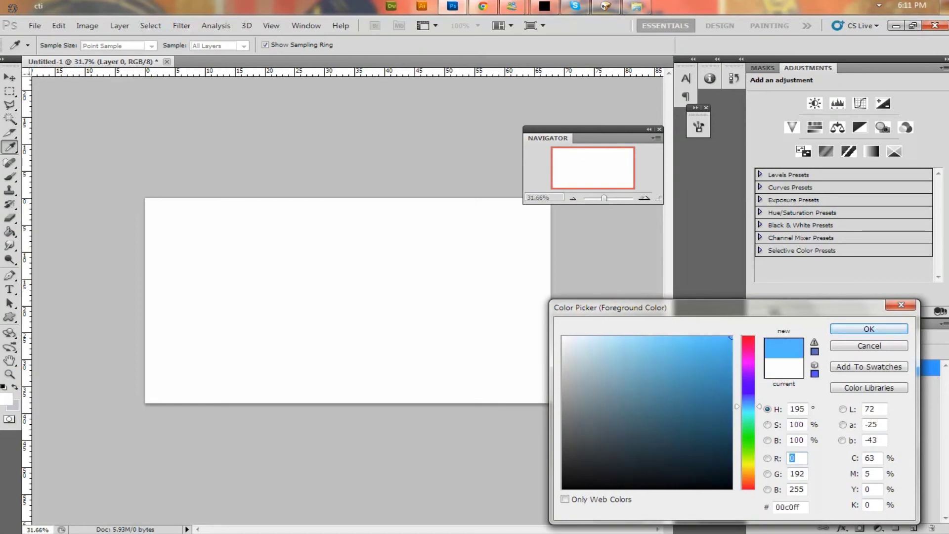
{"action": "left_click", "coordinate": [868, 328]}
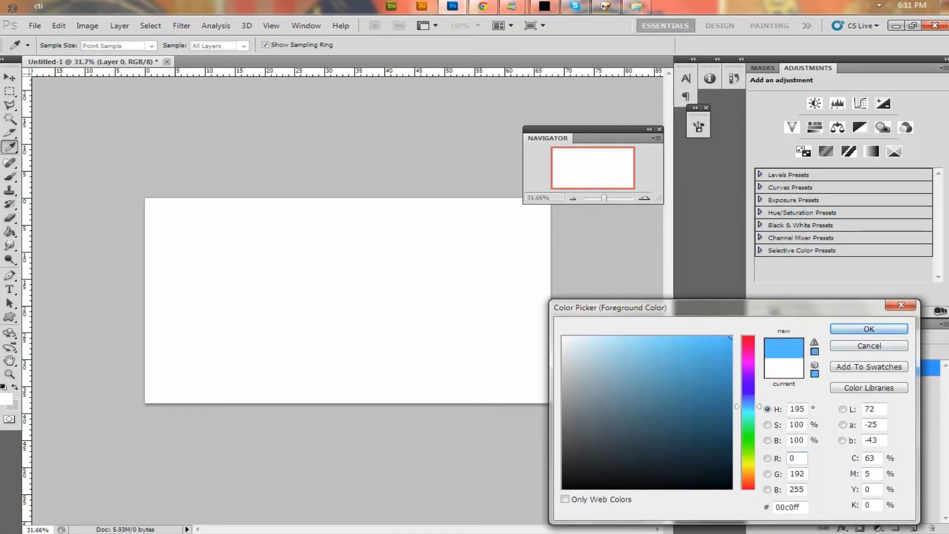
{"action": "key", "text": "g"}
{"action": "left_click", "coordinate": [347, 300]}
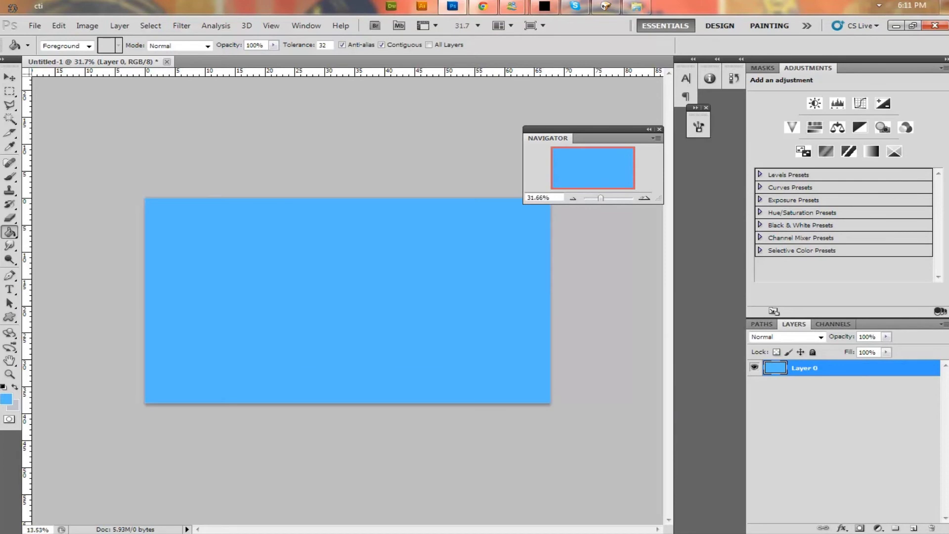
{"action": "scroll", "coordinate": [347, 300], "scroll_direction": "down", "scroll_amount": 5}
{"action": "scroll", "coordinate": [348, 300], "scroll_direction": "up", "scroll_amount": 2}
{"action": "scroll", "coordinate": [346, 300], "scroll_direction": "up", "scroll_amount": 2}
{"action": "scroll", "coordinate": [346, 300], "scroll_direction": "down", "scroll_amount": 1}
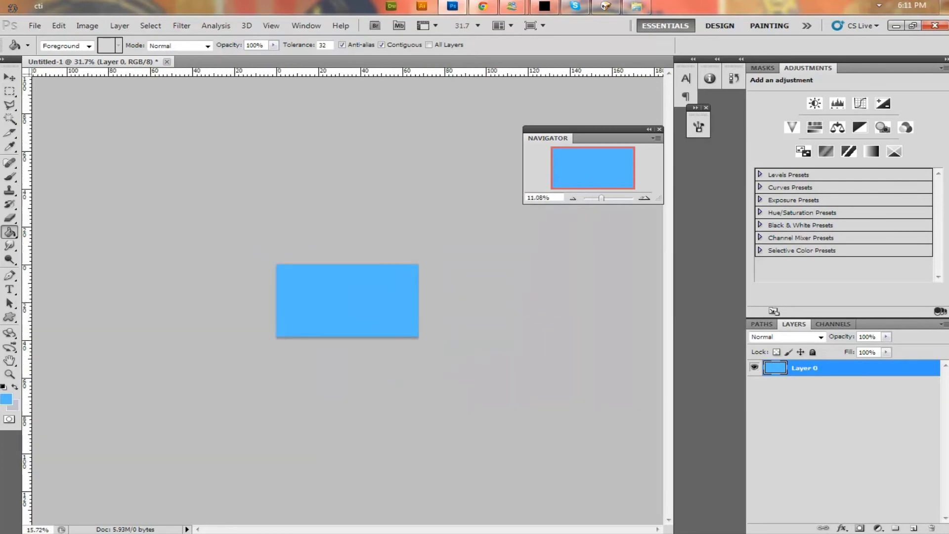
{"action": "scroll", "coordinate": [347, 300], "scroll_direction": "up", "scroll_amount": 1}
{"action": "scroll", "coordinate": [347, 300], "scroll_direction": "up", "scroll_amount": 2}
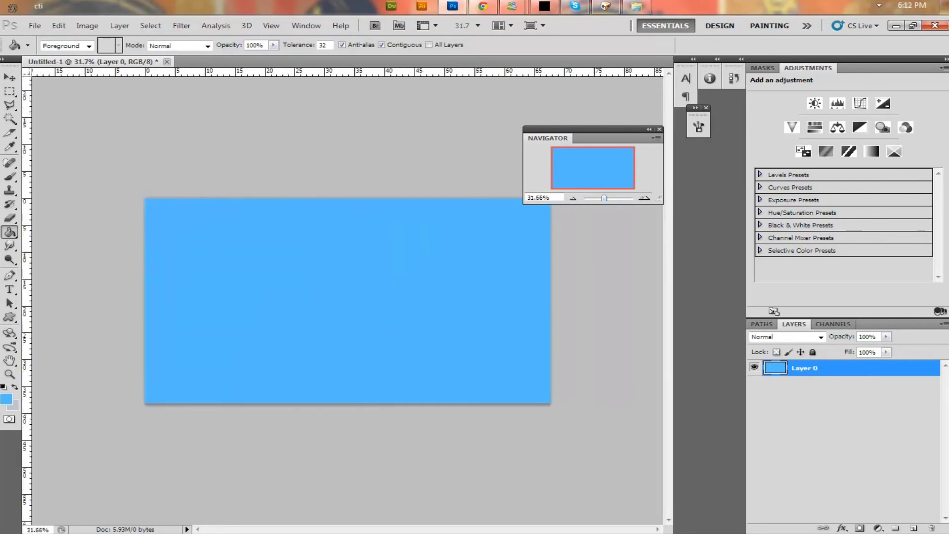
{"action": "scroll", "coordinate": [603, 199], "scroll_direction": "up", "scroll_amount": 2}
{"action": "scroll", "coordinate": [604, 199], "scroll_direction": "down", "scroll_amount": 1}
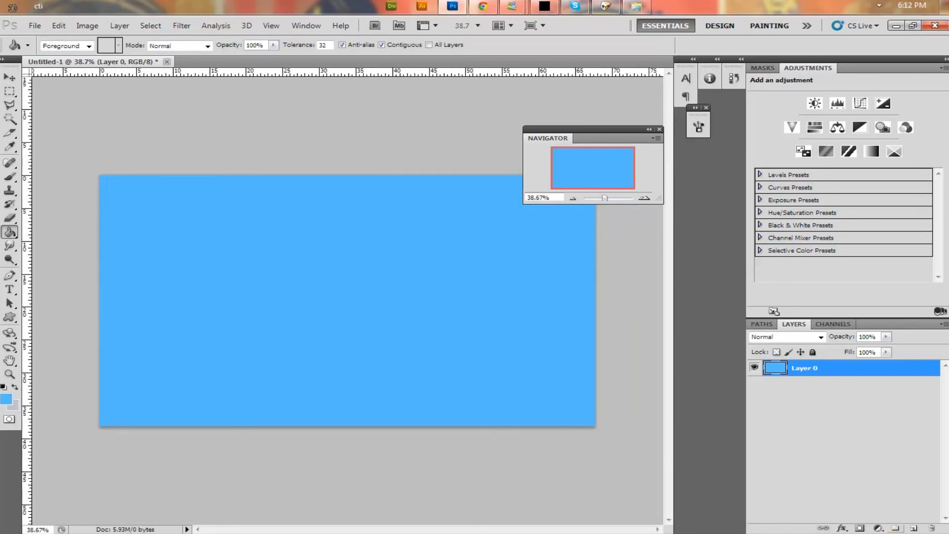
- Add Layer 1 and set up a soft 370 px, 0% hardness white brush
{"action": "left_click", "coordinate": [913, 527]}
{"action": "key", "text": "b"}
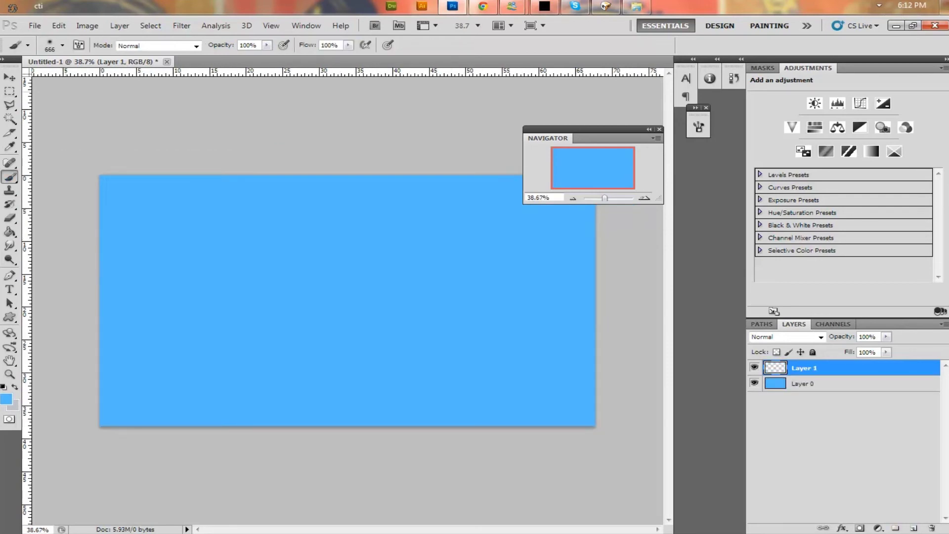
{"action": "left_click", "coordinate": [62, 45]}
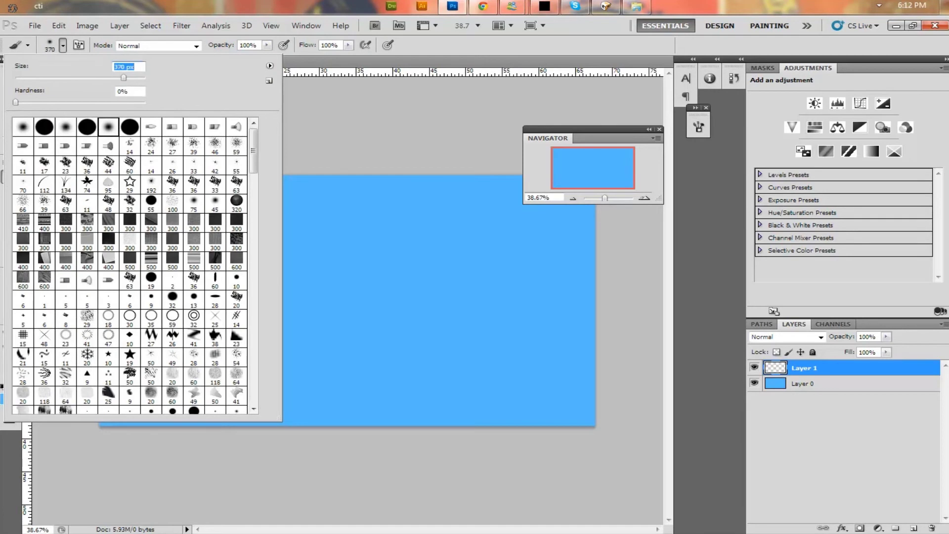
{"action": "key", "text": "Escape"}
{"action": "left_click", "coordinate": [7, 399]}
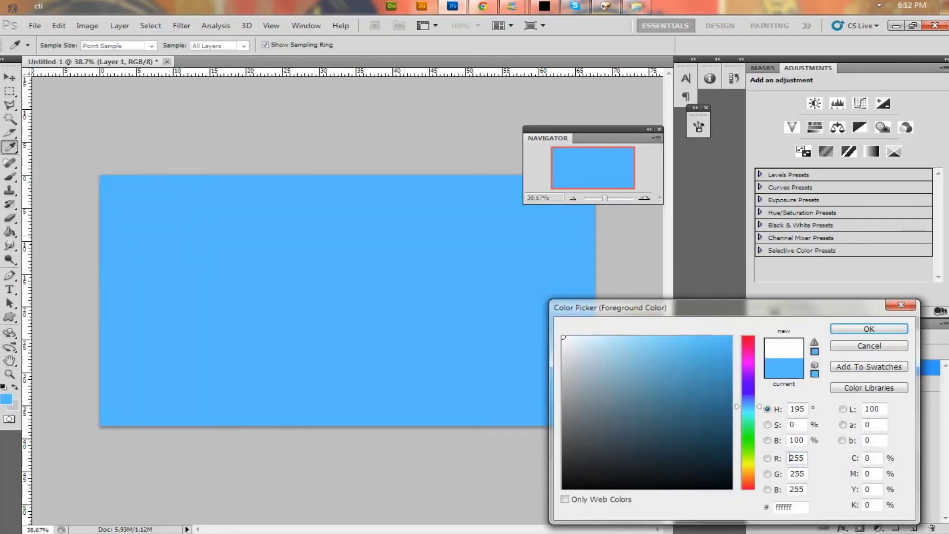
{"action": "key", "text": "Return"}
- Dab soft white glows along the top edge of the canvas
{"action": "left_click", "coordinate": [132, 181]}
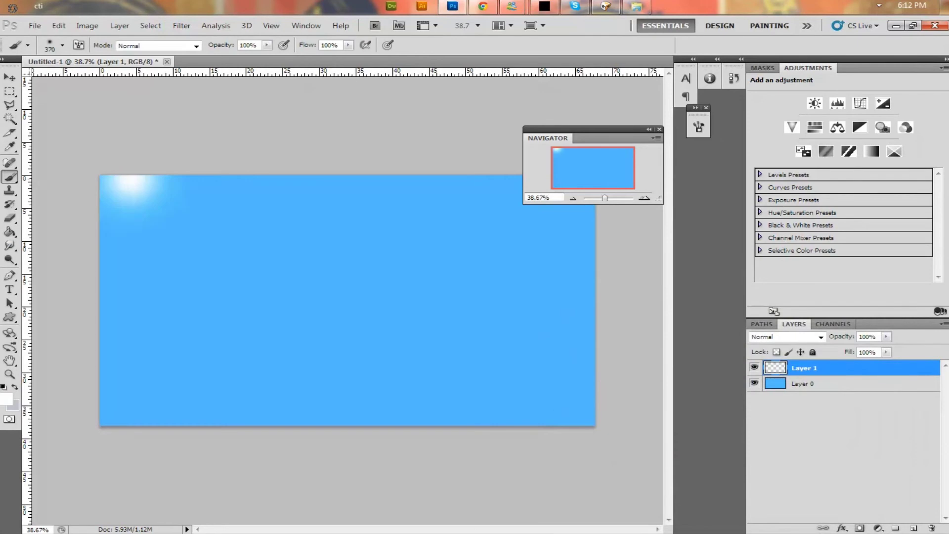
{"action": "left_click_drag", "start_coordinate": [141, 182], "coordinate": [341, 182]}
{"action": "key", "text": "ctrl+z"}
{"action": "left_click", "coordinate": [282, 184]}
{"action": "left_click", "coordinate": [362, 184]}
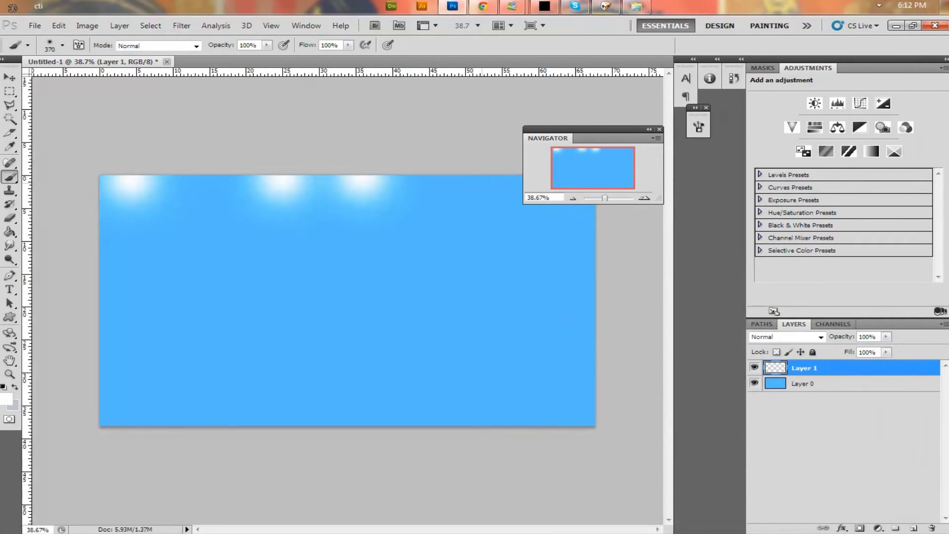
{"action": "left_click", "coordinate": [478, 184]}
{"action": "left_click_drag", "start_coordinate": [605, 198], "coordinate": [600, 198]}
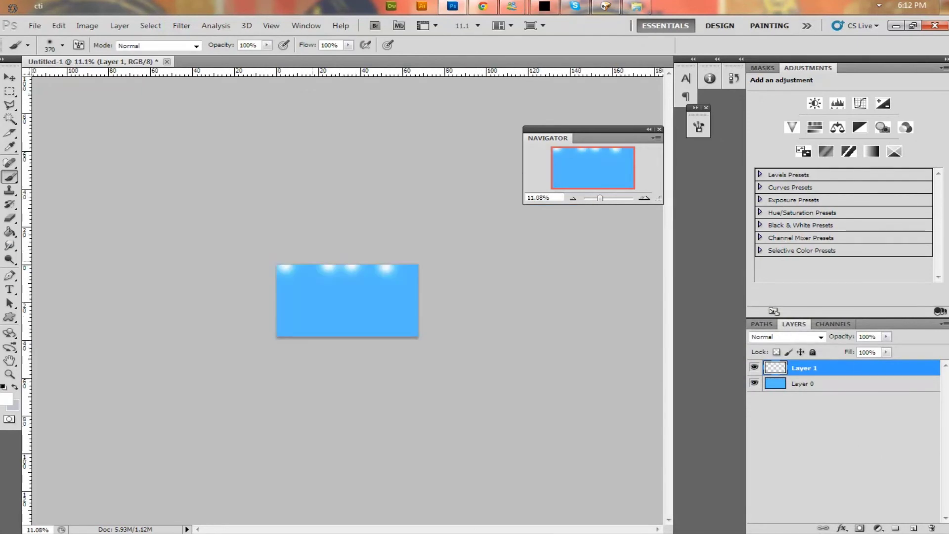
{"action": "left_click", "coordinate": [309, 267]}
- Add soft white glows along the bottom, right and left edges
{"action": "left_click", "coordinate": [413, 333]}
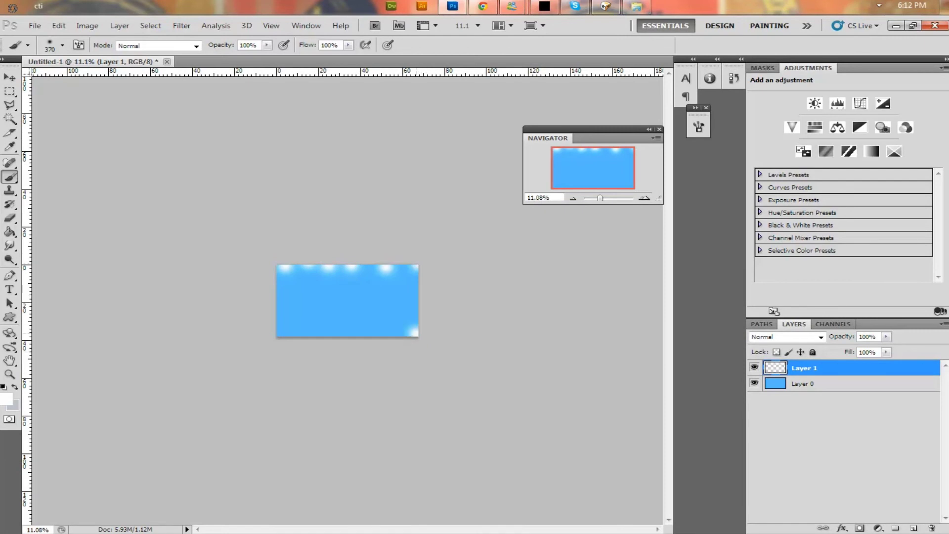
{"action": "left_click", "coordinate": [285, 333]}
{"action": "left_click", "coordinate": [309, 332]}
{"action": "left_click", "coordinate": [370, 333]}
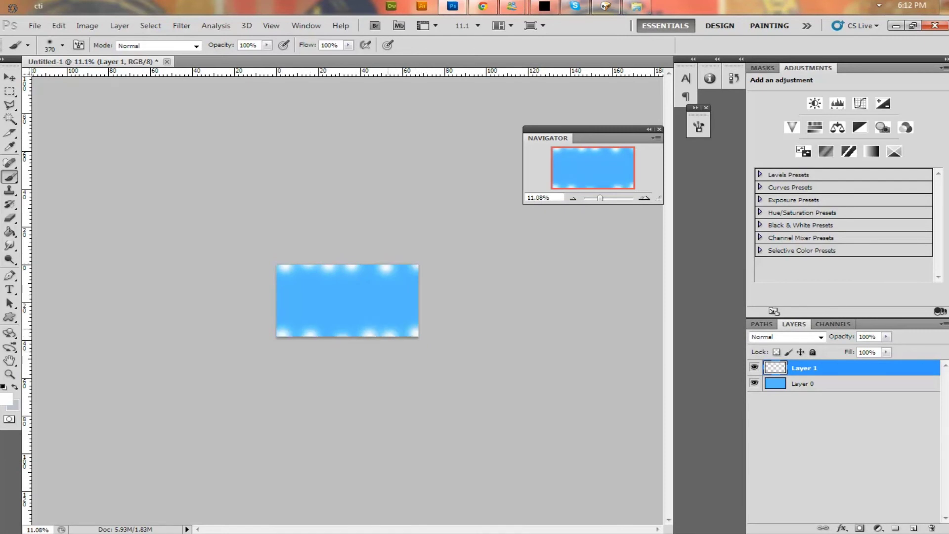
{"action": "left_click", "coordinate": [410, 303]}
{"action": "left_click", "coordinate": [283, 305]}
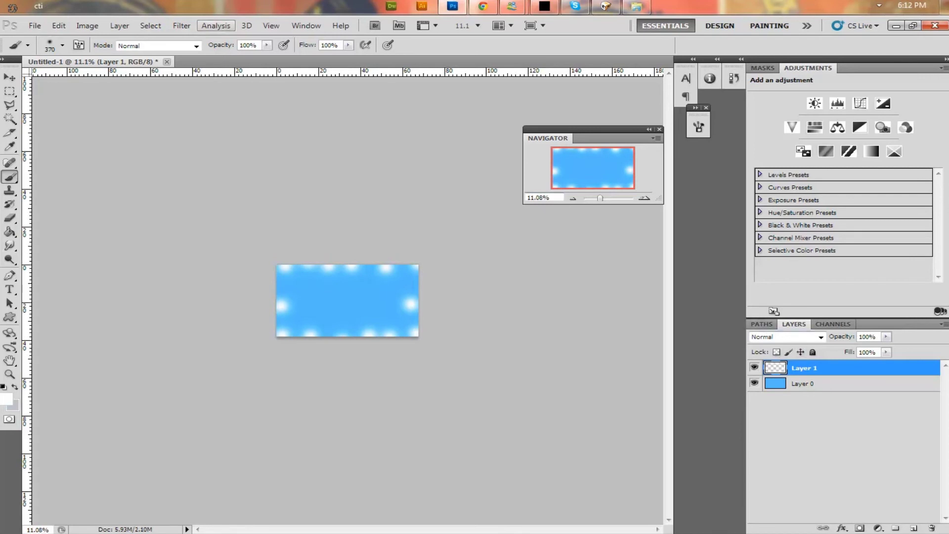
- Apply a 90.8 px Gaussian Blur to the white dots on Layer 1
{"action": "left_click", "coordinate": [181, 26]}
{"action": "left_click", "coordinate": [133, 180]}
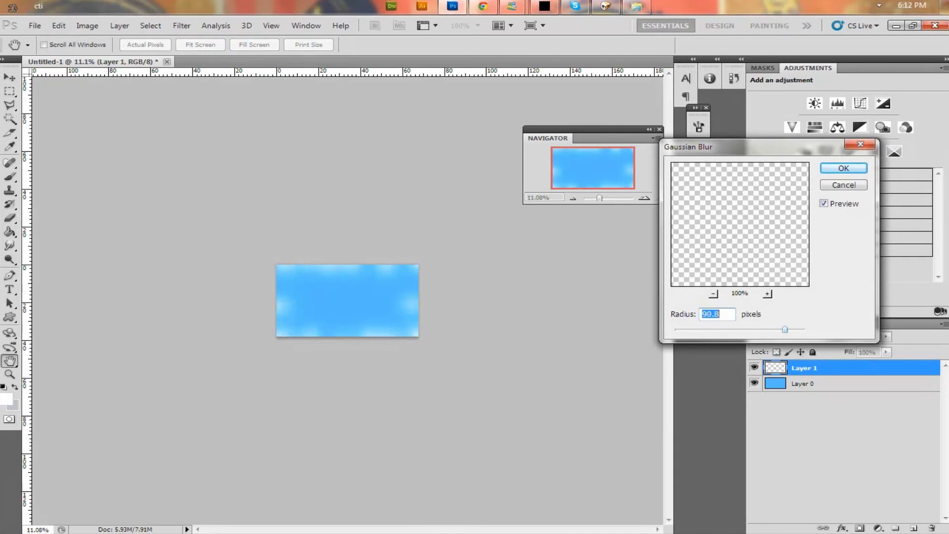
{"action": "key", "text": "Return"}
{"action": "scroll", "coordinate": [347, 301], "scroll_direction": "up", "scroll_amount": 3}
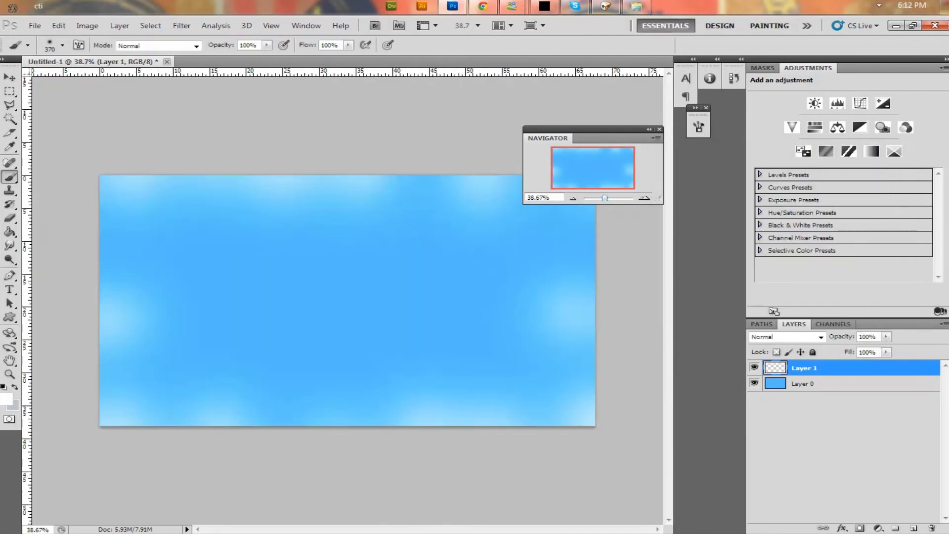
- Lower Layer 1's opacity to about 63%
{"action": "left_click_drag", "start_coordinate": [885, 336], "coordinate": [858, 349]}
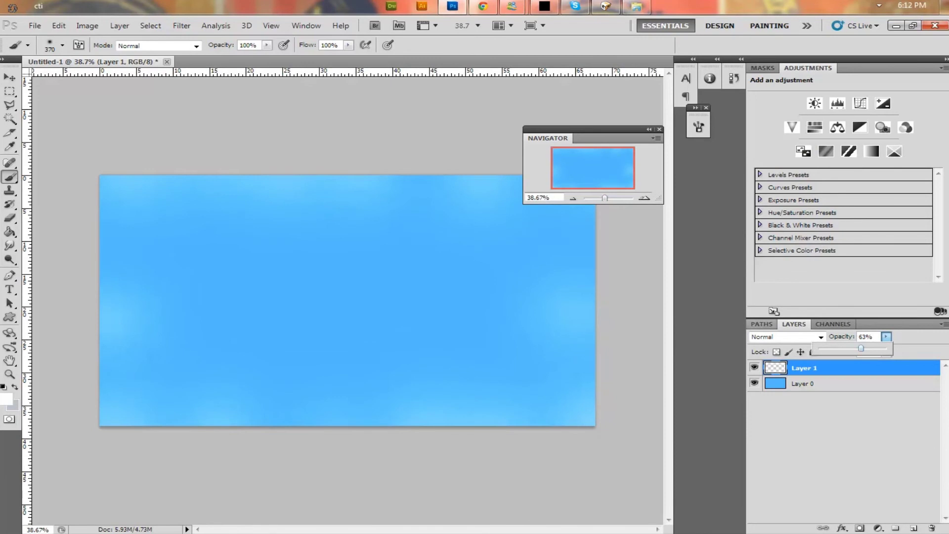
{"action": "left_click", "coordinate": [10, 317]}
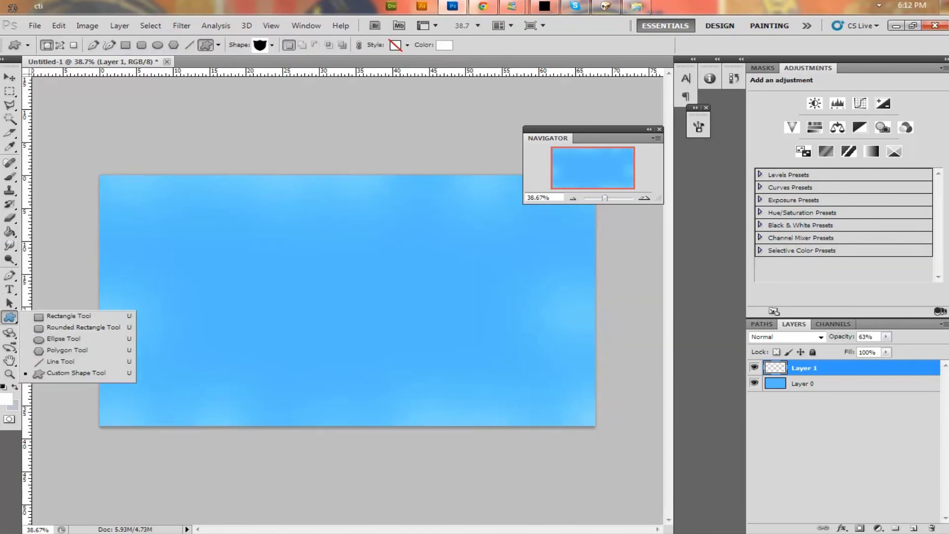
{"action": "key", "text": "b"}
- Add a new layer and paint one 911 px soft white glow mid-canvas
{"action": "left_click", "coordinate": [913, 527]}
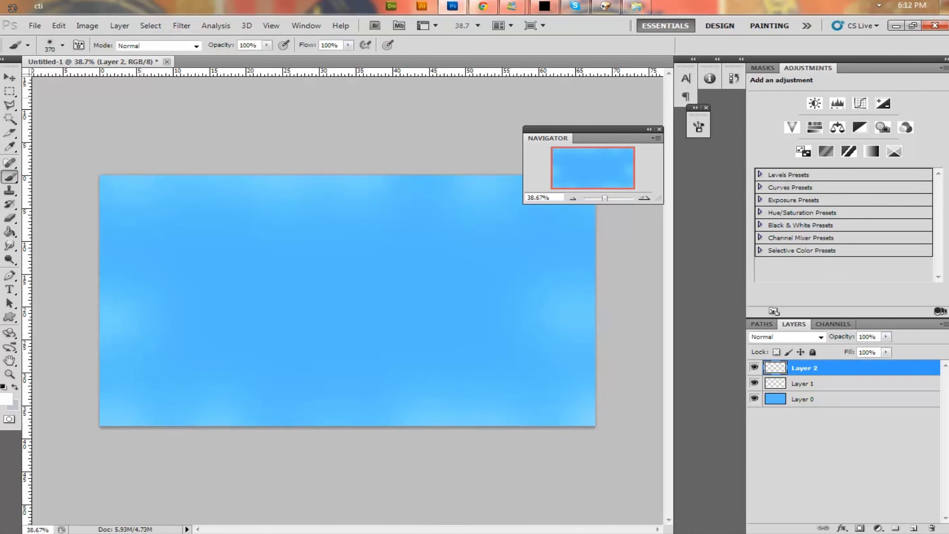
{"action": "left_click", "coordinate": [62, 46]}
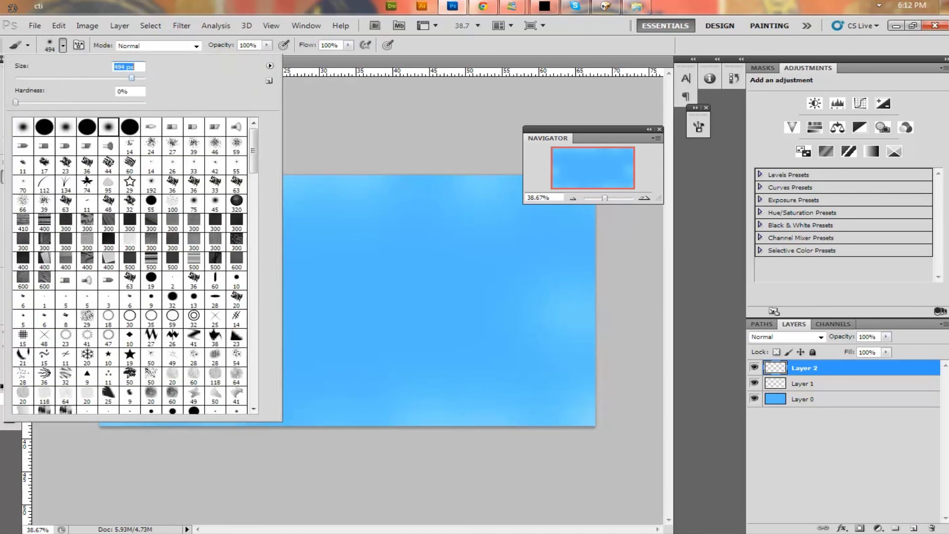
{"action": "left_click_drag", "start_coordinate": [130, 77], "coordinate": [137, 77]}
{"action": "left_click", "coordinate": [352, 300]}
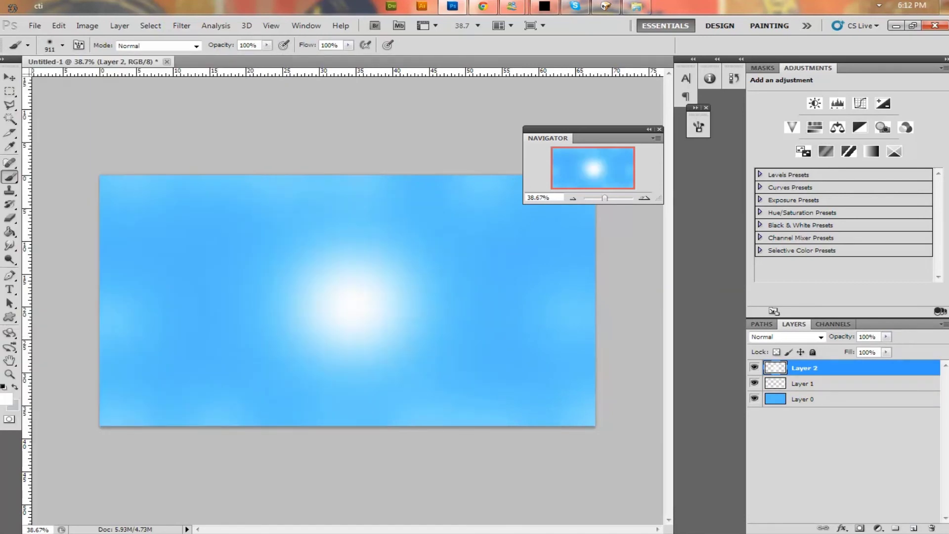
- Nudge the glow slightly left and fade Layer 2 to 46% opacity
{"action": "key", "text": "v"}
{"action": "left_click_drag", "start_coordinate": [352, 300], "coordinate": [343, 299]}
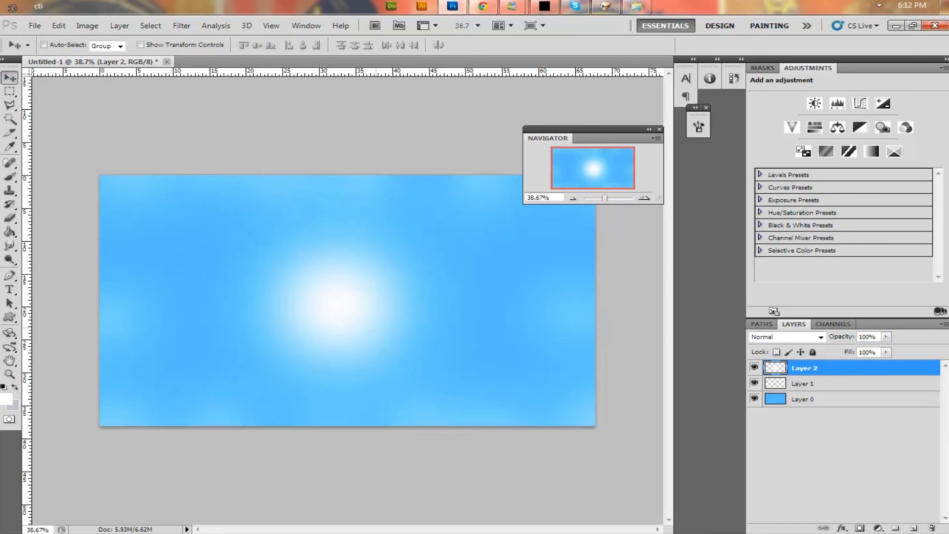
{"action": "left_click", "coordinate": [885, 335]}
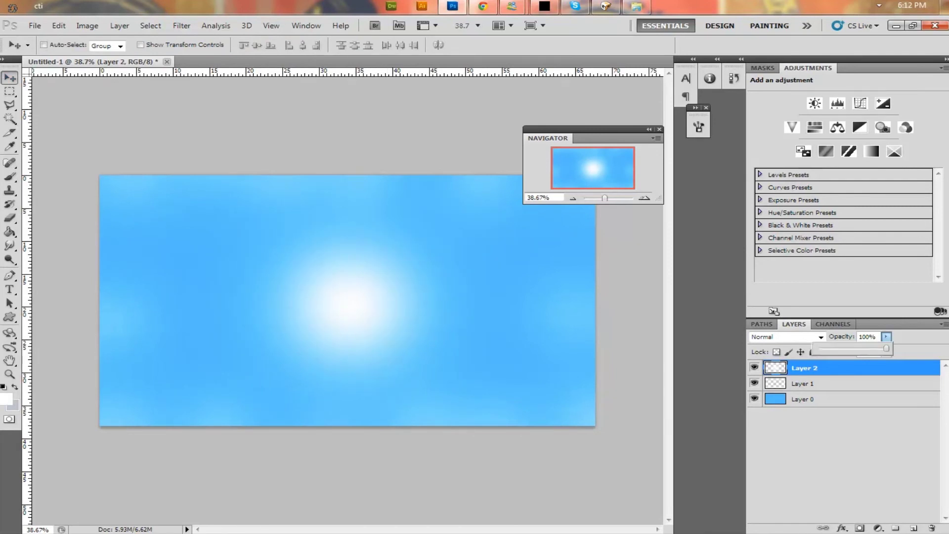
{"action": "left_click_drag", "start_coordinate": [886, 348], "coordinate": [855, 348]}
- Merge the blue, edge-glow and centre-glow layers into a single Layer 2
{"action": "right_click", "coordinate": [853, 369]}
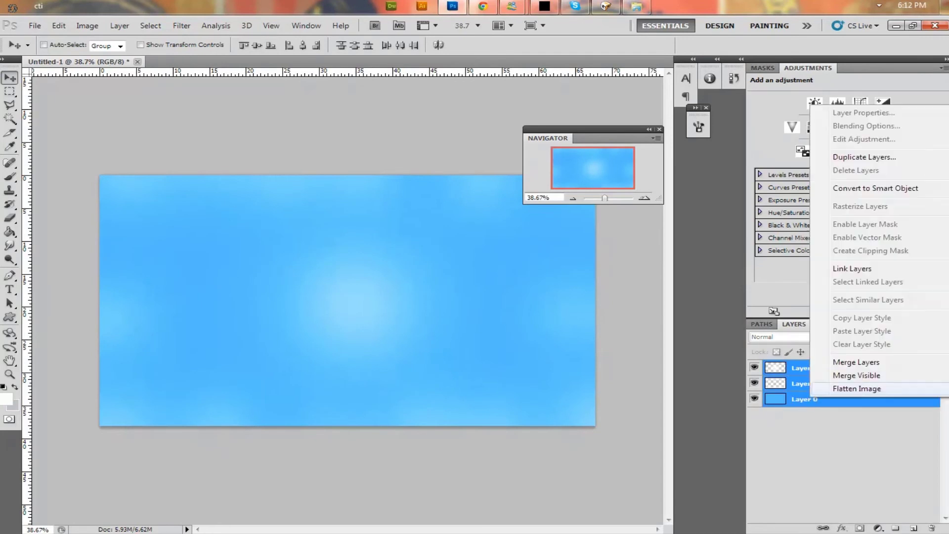
{"action": "left_click", "coordinate": [838, 375]}
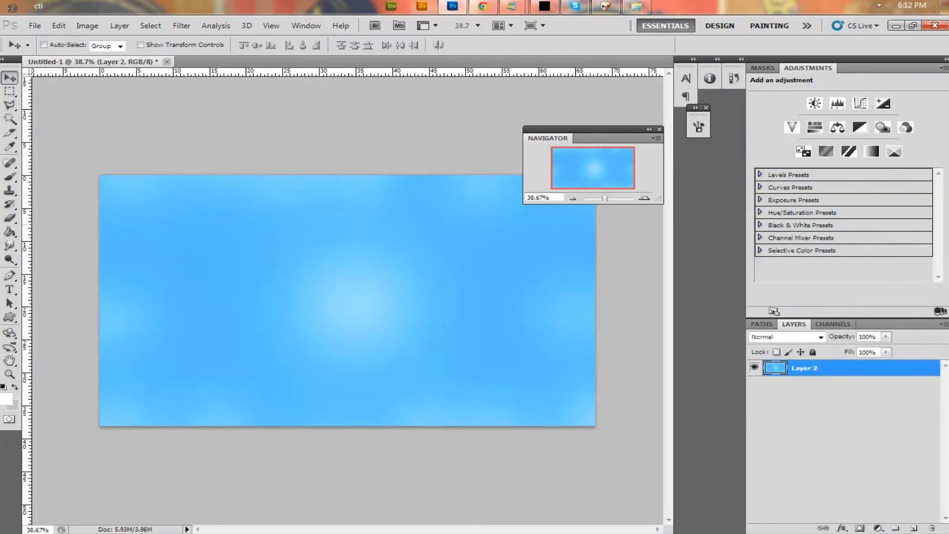
{"action": "key", "text": "ctrl+minus"}
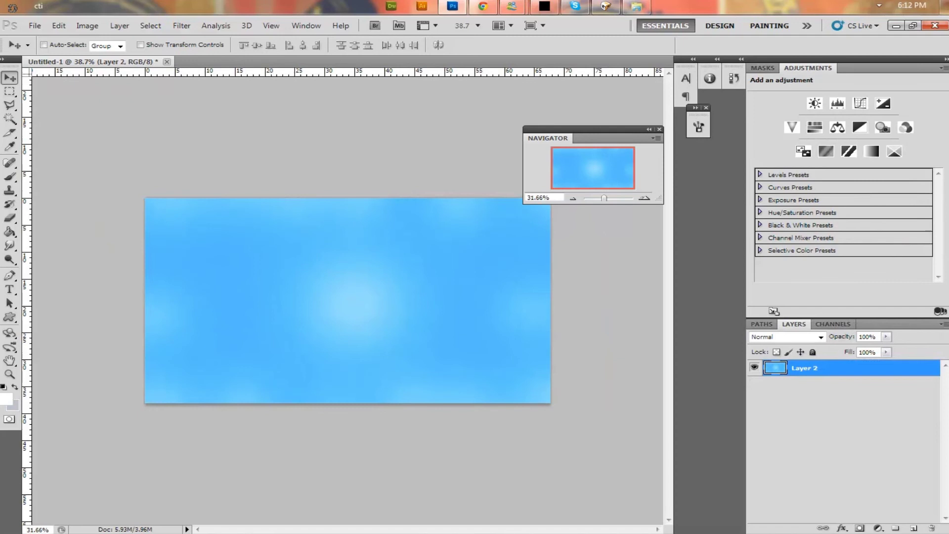
{"action": "key", "text": "ctrl+plus"}
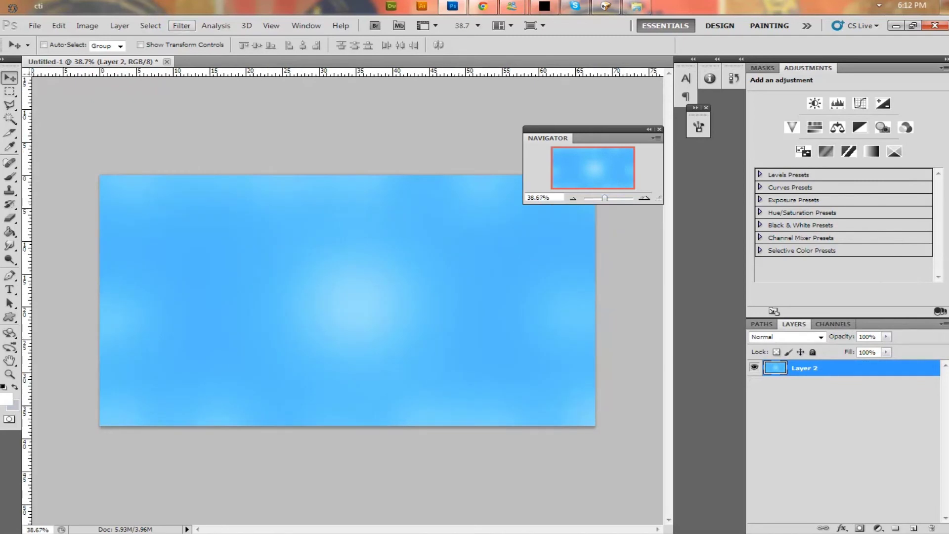
- Apply Filter > Pixelate > Mosaic with a square cell size of 40
{"action": "left_click", "coordinate": [181, 25]}
{"action": "mouse_move", "coordinate": [245, 169]}
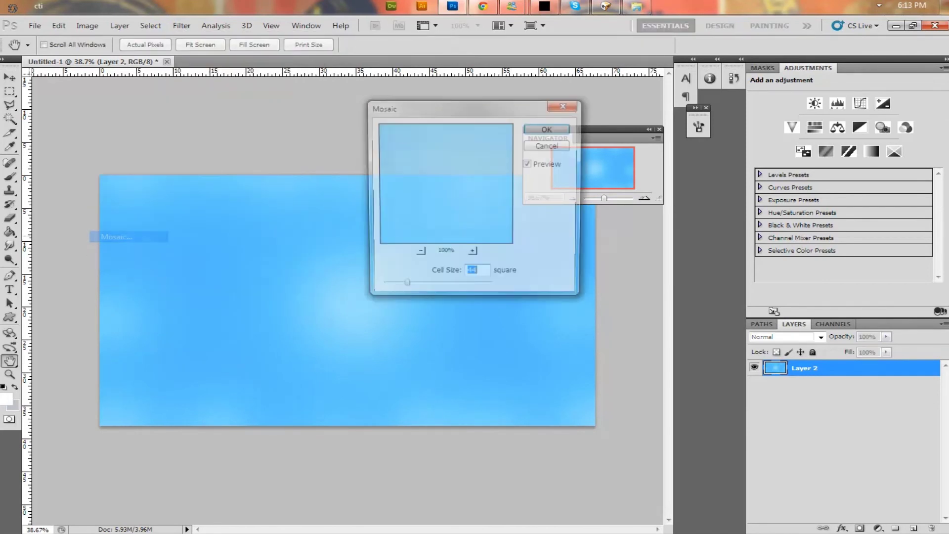
{"action": "mouse_move", "coordinate": [404, 288]}
{"action": "left_mouse_down"}
{"action": "mouse_move", "coordinate": [490, 287]}
{"action": "mouse_move", "coordinate": [388, 286]}
{"action": "mouse_move", "coordinate": [401, 287]}
{"action": "left_mouse_up"}
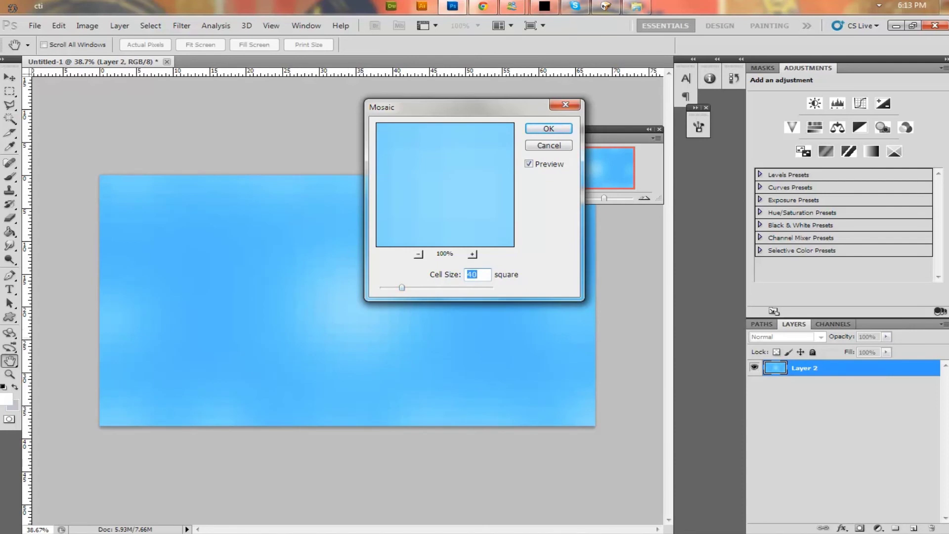
{"action": "key", "text": "Return"}
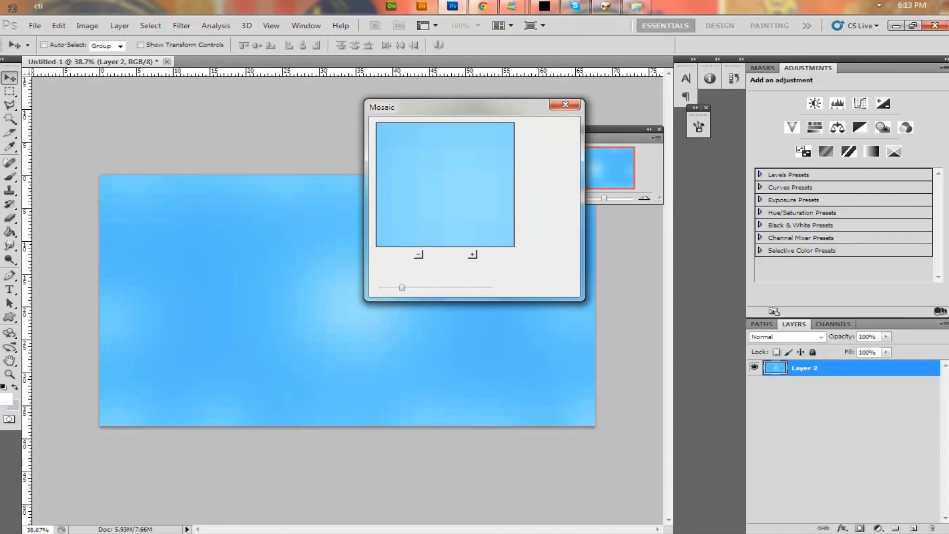
{"action": "right_click", "coordinate": [808, 366]}
- Paint three soft white glows on the canvas at left, right and lower centre
{"action": "left_click", "coordinate": [10, 177]}
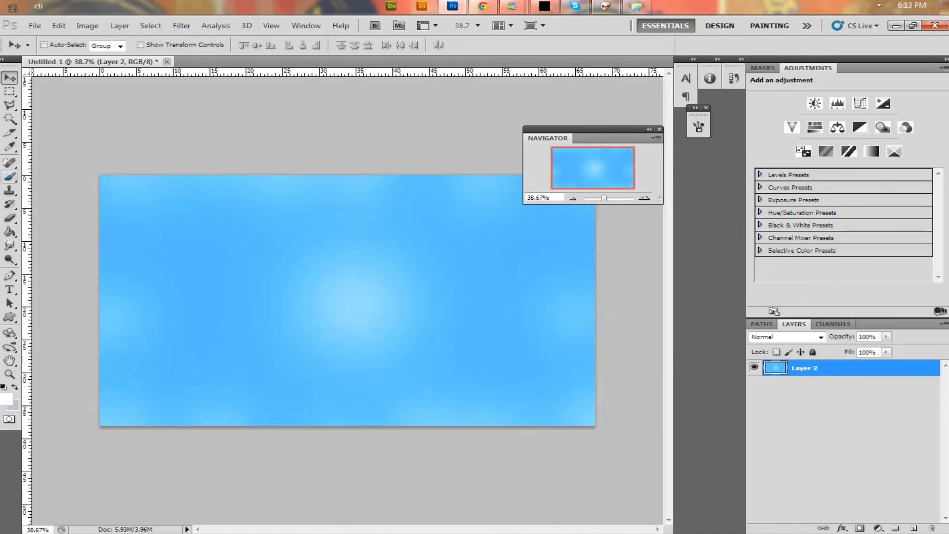
{"action": "left_click", "coordinate": [193, 280]}
{"action": "left_click", "coordinate": [489, 300]}
{"action": "left_click", "coordinate": [342, 338]}
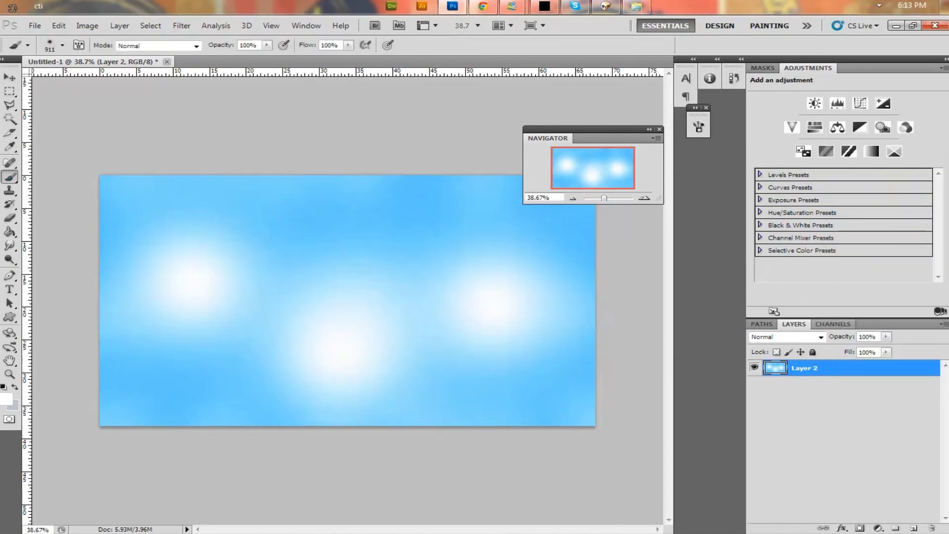
{"action": "key", "text": "ctrl+z"}
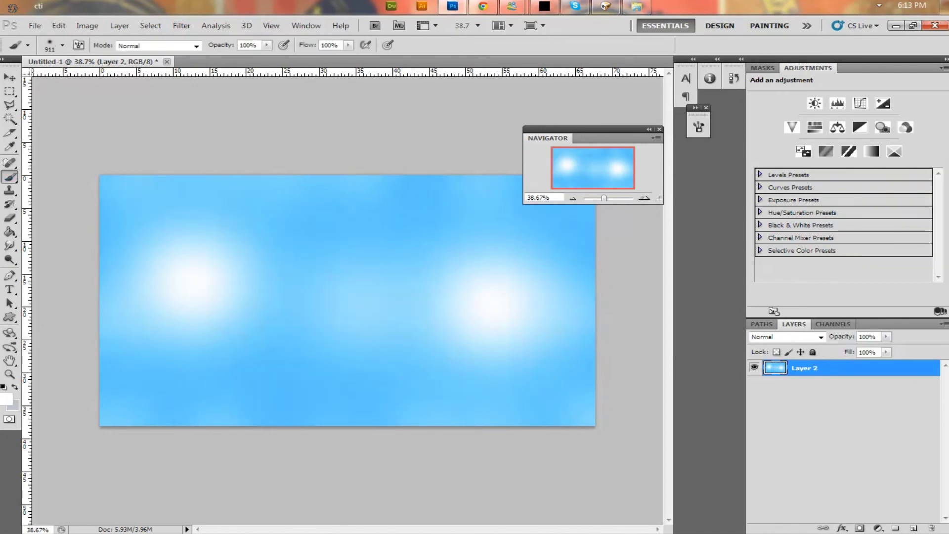
{"action": "key", "text": "ctrl+z"}
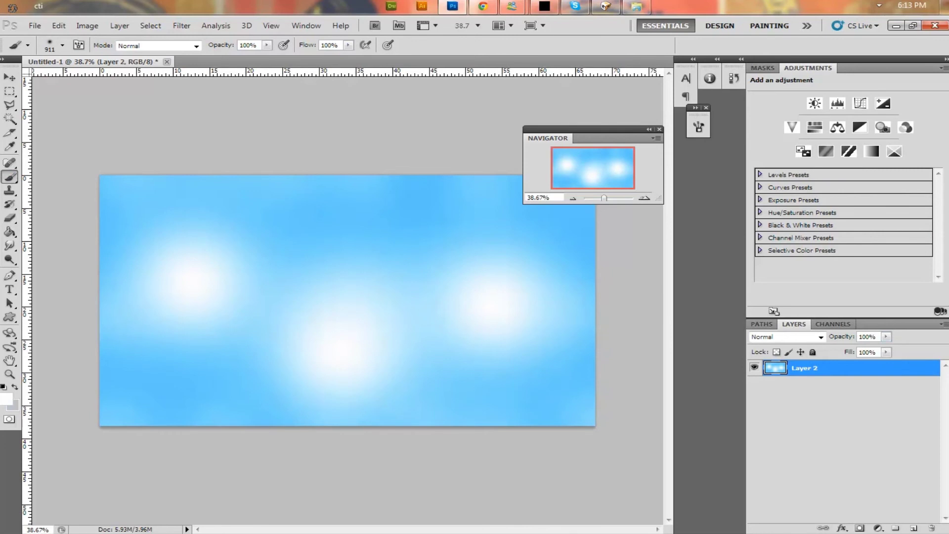
{"action": "scroll", "coordinate": [347, 300], "scroll_direction": "down", "scroll_amount": 3}
{"action": "scroll", "coordinate": [347, 301], "scroll_direction": "up", "scroll_amount": 1}
{"action": "scroll", "coordinate": [346, 300], "scroll_direction": "up", "scroll_amount": 1}
{"action": "scroll", "coordinate": [348, 300], "scroll_direction": "up", "scroll_amount": 1}
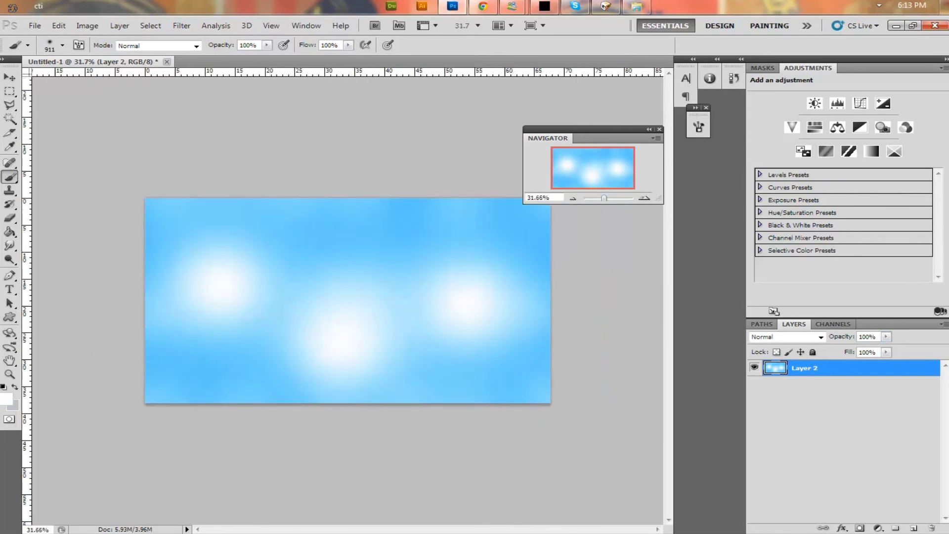
- Duplicate Layer 2 as Layer 2 copy
{"action": "right_click", "coordinate": [808, 368]}
{"action": "left_click", "coordinate": [830, 126]}
{"action": "left_click", "coordinate": [589, 158]}
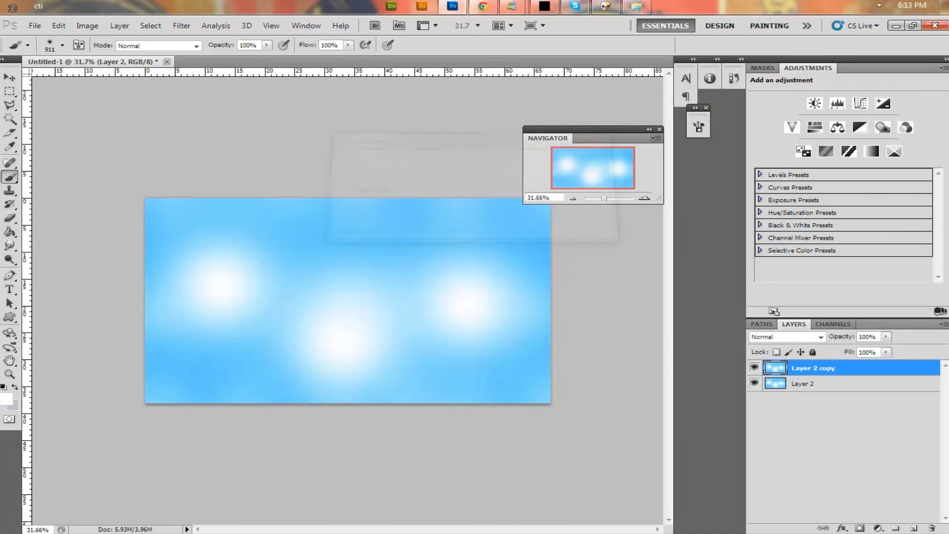
{"action": "left_click", "coordinate": [216, 25]}
{"action": "key", "text": "Escape"}
{"action": "scroll", "coordinate": [347, 301], "scroll_direction": "up", "scroll_amount": 1}
{"action": "scroll", "coordinate": [346, 300], "scroll_direction": "up", "scroll_amount": 2}
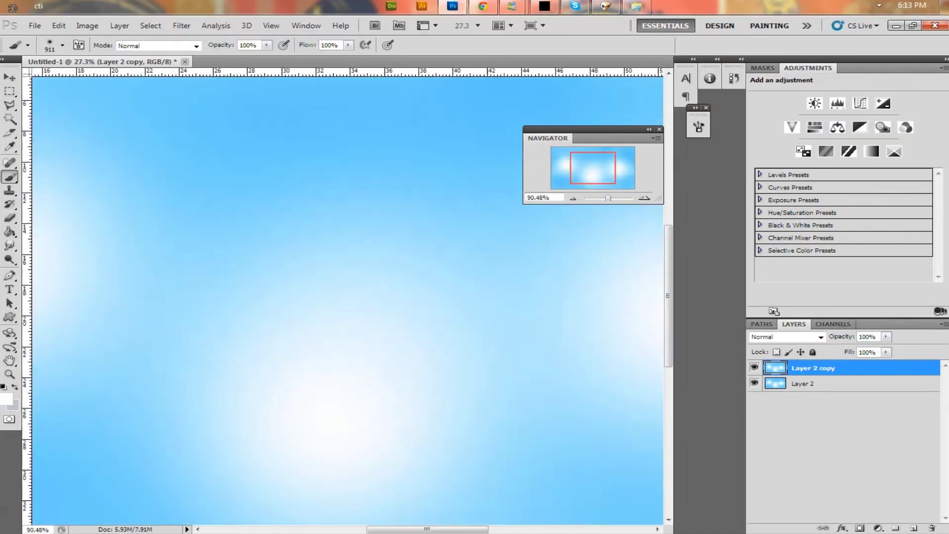
{"action": "scroll", "coordinate": [348, 301], "scroll_direction": "down", "scroll_amount": 1}
{"action": "scroll", "coordinate": [347, 300], "scroll_direction": "down", "scroll_amount": 2}
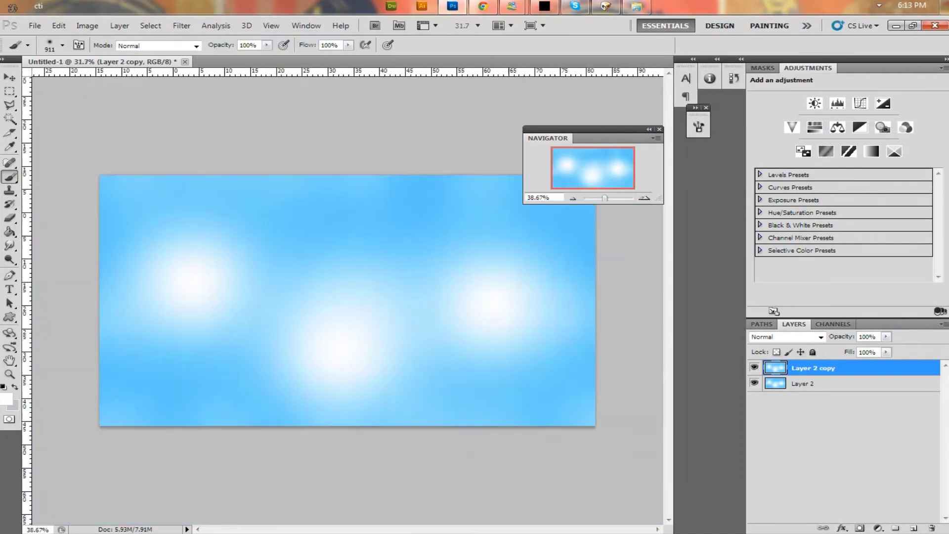
{"action": "scroll", "coordinate": [345, 300], "scroll_direction": "up", "scroll_amount": 2}
{"action": "left_click", "coordinate": [182, 25]}
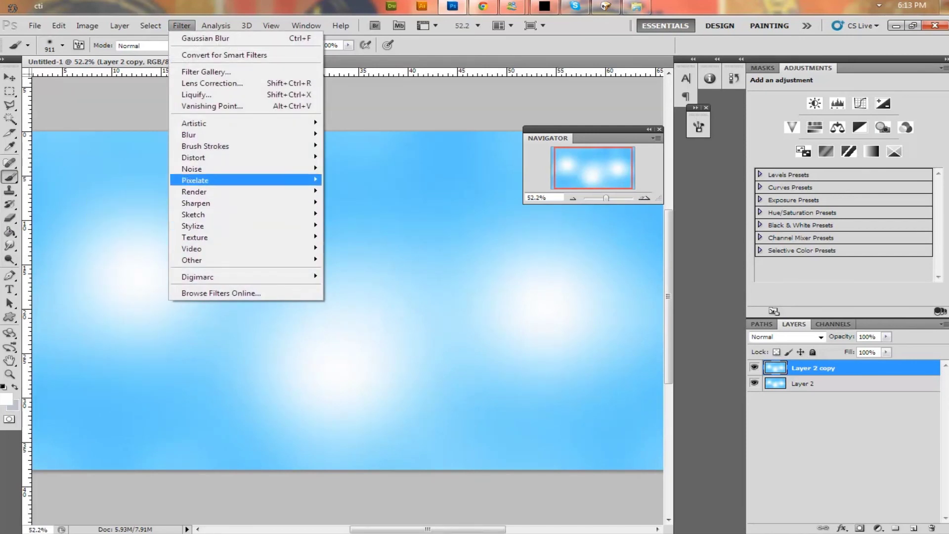
- Set the Mosaic filter cell size on Layer 2 copy to 30 square
{"action": "left_click", "coordinate": [117, 236]}
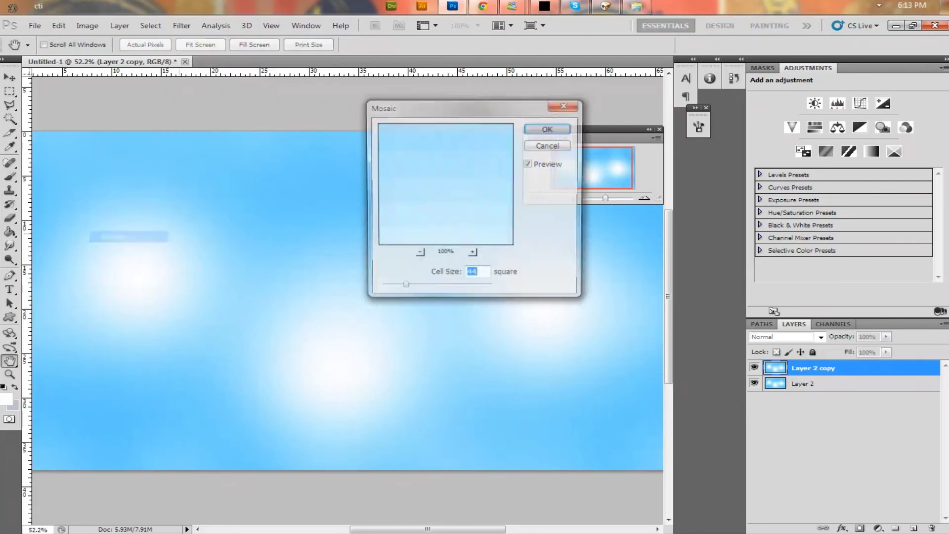
{"action": "key", "text": "Down"}
{"action": "key", "text": "Down"}
{"action": "key", "text": "Down"}
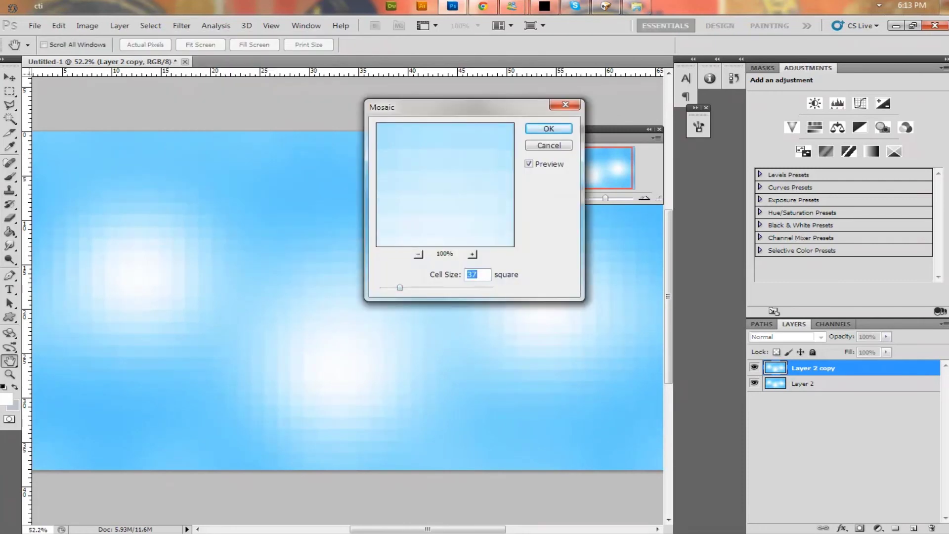
{"action": "key", "text": "Up"}
{"action": "key", "text": "Up"}
{"action": "key", "text": "Up"}
{"action": "key", "text": "shift+Up"}
{"action": "key", "text": "shift+Up"}
{"action": "key", "text": "shift+Up"}
{"action": "key", "text": "shift+Up"}
{"action": "key", "text": "shift+Up"}
{"action": "key", "text": "shift+Up"}
{"action": "key", "text": "shift+Up"}
{"action": "key", "text": "shift+Up"}
{"action": "key", "text": "shift+Up"}
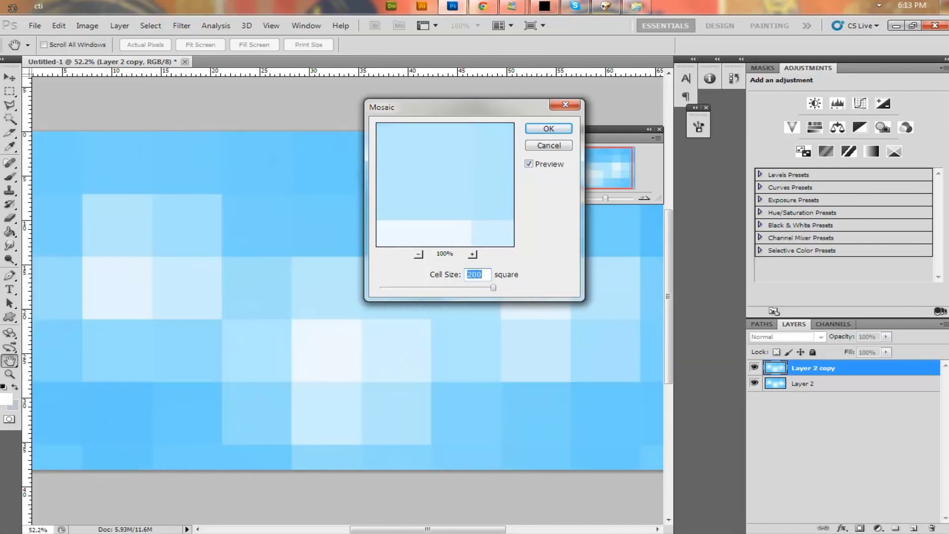
{"action": "left_click_drag", "start_coordinate": [493, 286], "coordinate": [438, 287]}
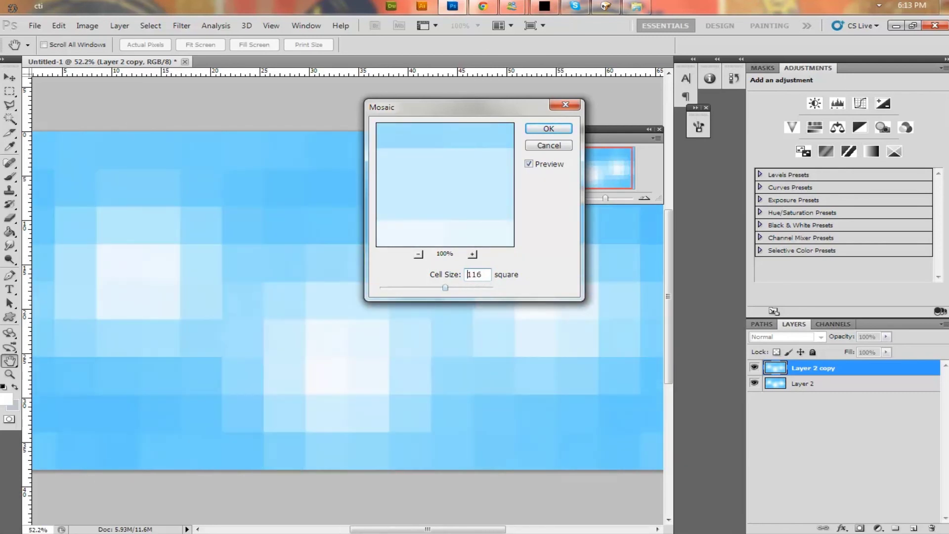
{"action": "key", "text": "shift+Down"}
{"action": "key", "text": "shift+Down"}
{"action": "key", "text": "shift+Down"}
{"action": "key", "text": "shift+Down"}
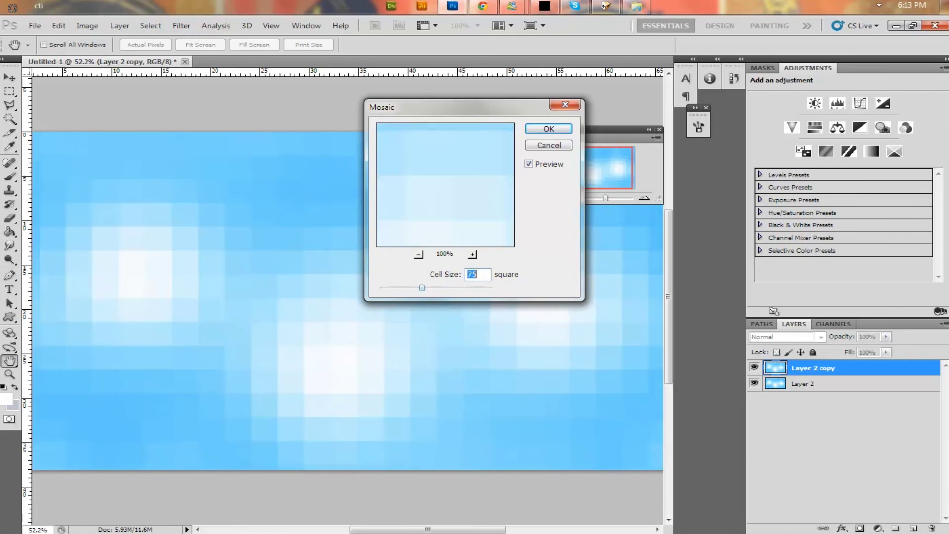
{"action": "key", "text": "shift+Down"}
{"action": "key", "text": "Down"}
{"action": "key", "text": "Down"}
{"action": "key", "text": "Down"}
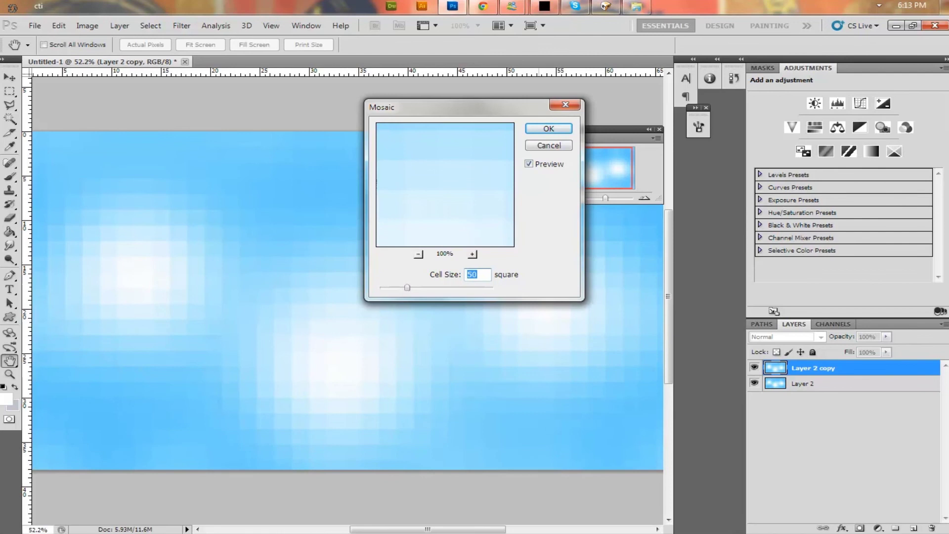
{"action": "key", "text": "shift+Down"}
{"action": "key", "text": "shift+Down"}
{"action": "key", "text": "Down"}
{"action": "key", "text": "Down"}
{"action": "key", "text": "Down"}
{"action": "key", "text": "shift+Up"}
{"action": "key", "text": "Up"}
{"action": "key", "text": "Down"}
{"action": "key", "text": "Down"}
{"action": "key", "text": "Down"}
- Apply the mosaic filter and add a Violet-Orange Gradient Map adjustment layer
{"action": "key", "text": "Return"}
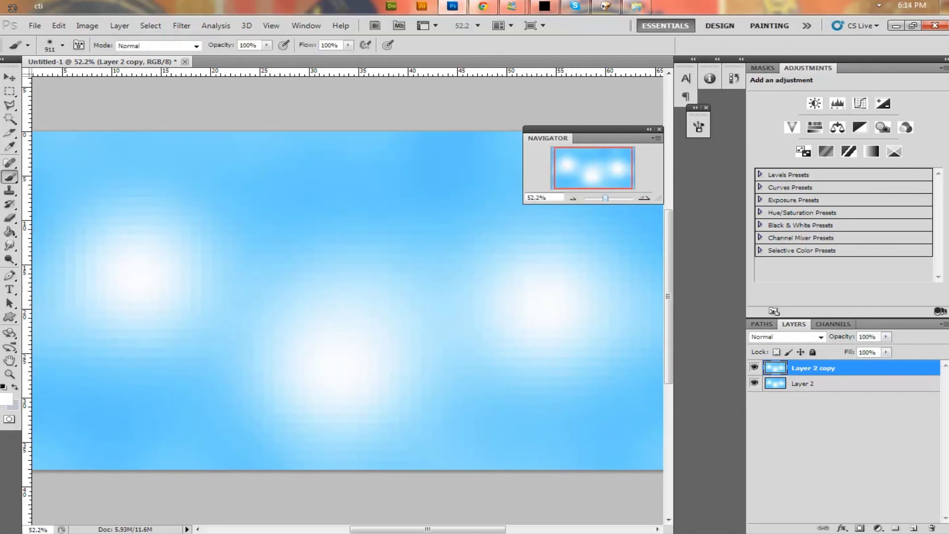
{"action": "scroll", "coordinate": [347, 300], "scroll_direction": "down", "scroll_amount": 3}
{"action": "scroll", "coordinate": [347, 300], "scroll_direction": "up", "scroll_amount": 4}
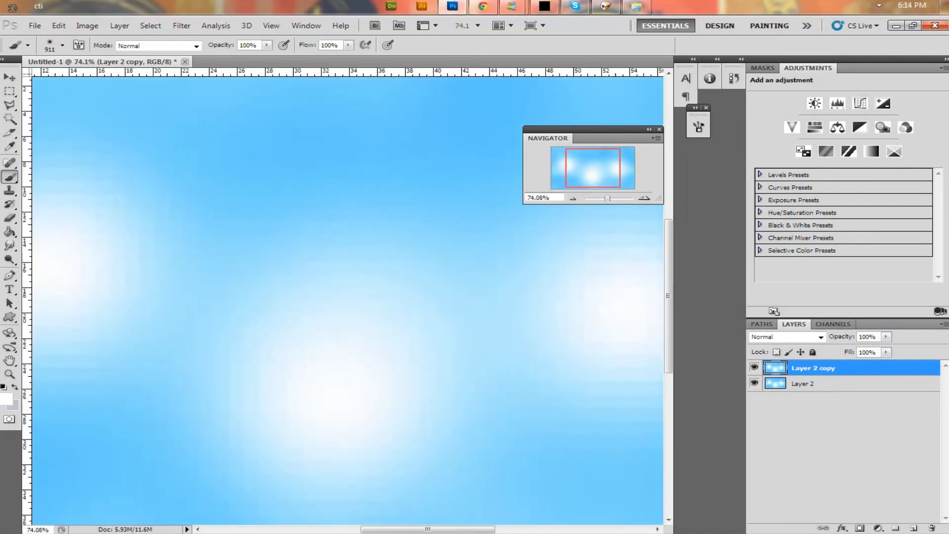
{"action": "scroll", "coordinate": [348, 300], "scroll_direction": "up", "scroll_amount": 1}
{"action": "left_click_drag", "start_coordinate": [346, 300], "coordinate": [555, 314]}
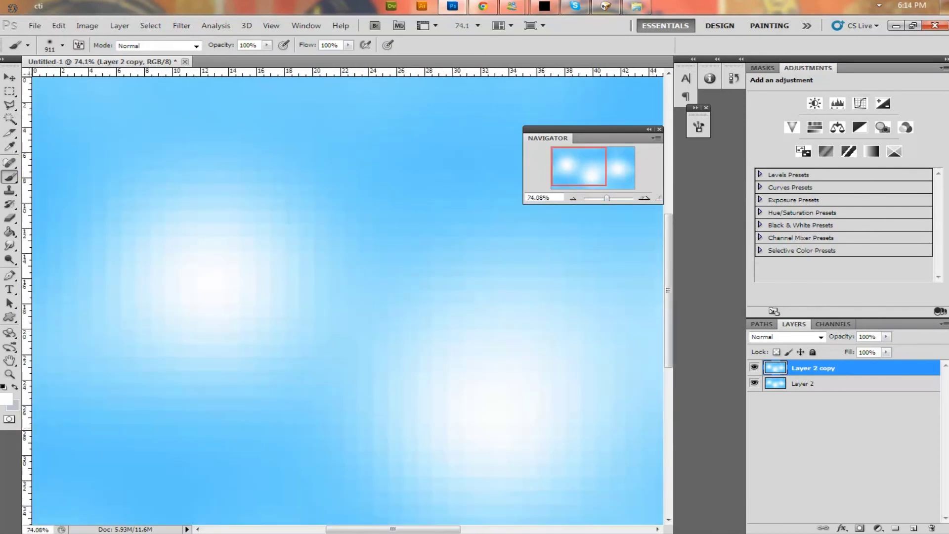
{"action": "left_click", "coordinate": [871, 152]}
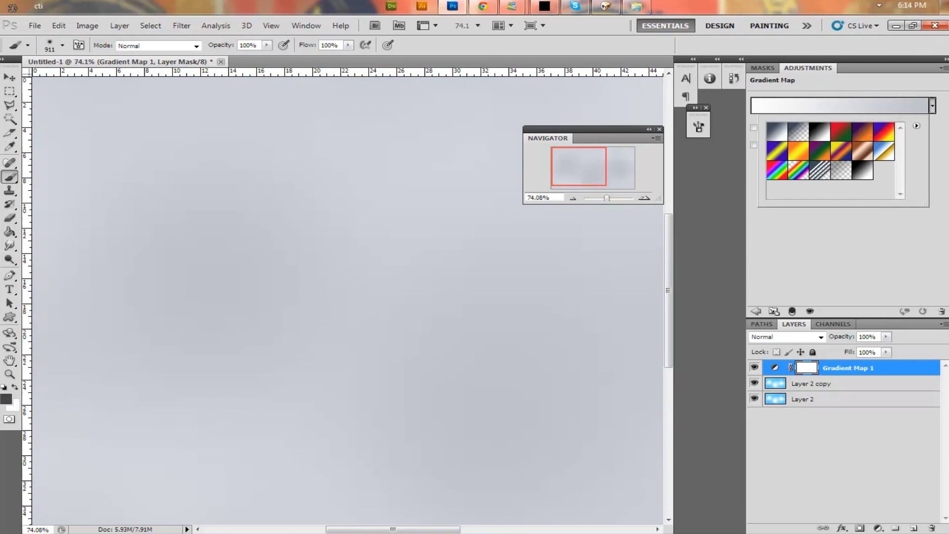
{"action": "double_click", "coordinate": [841, 131]}
{"action": "left_click", "coordinate": [838, 105]}
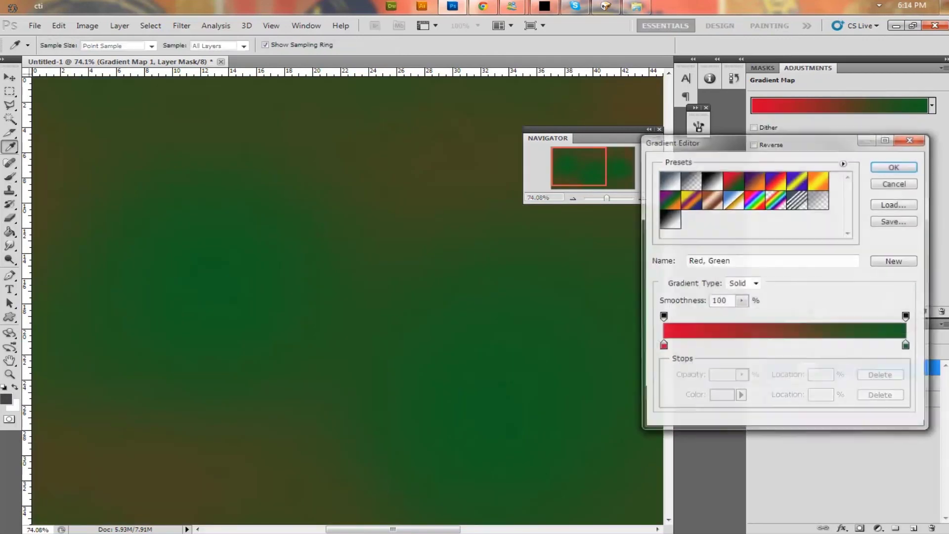
{"action": "left_click", "coordinate": [754, 180]}
{"action": "key", "text": "Return"}
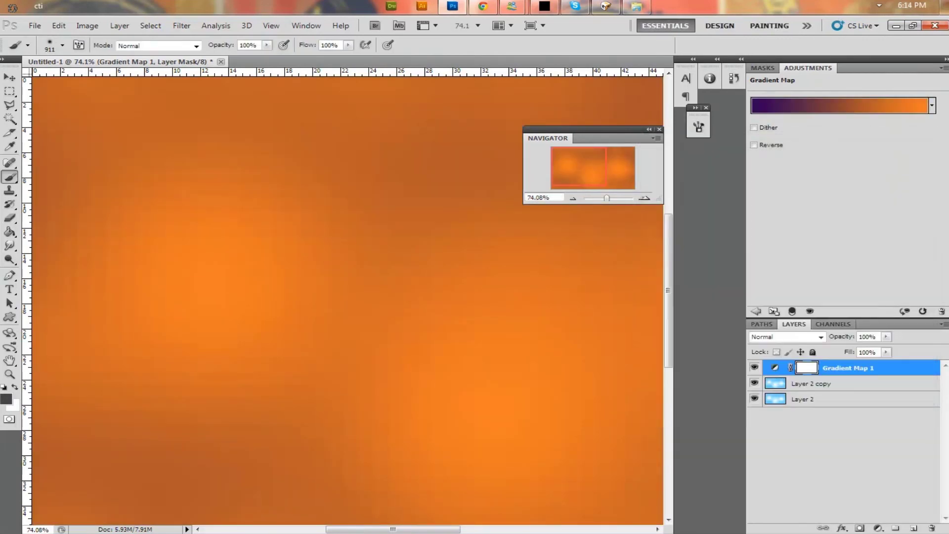
- Blend the gradient map in Screen mode at 38% opacity and zoom out
{"action": "left_click", "coordinate": [786, 336]}
{"action": "key", "text": "Up"}
{"action": "key", "text": "Return"}
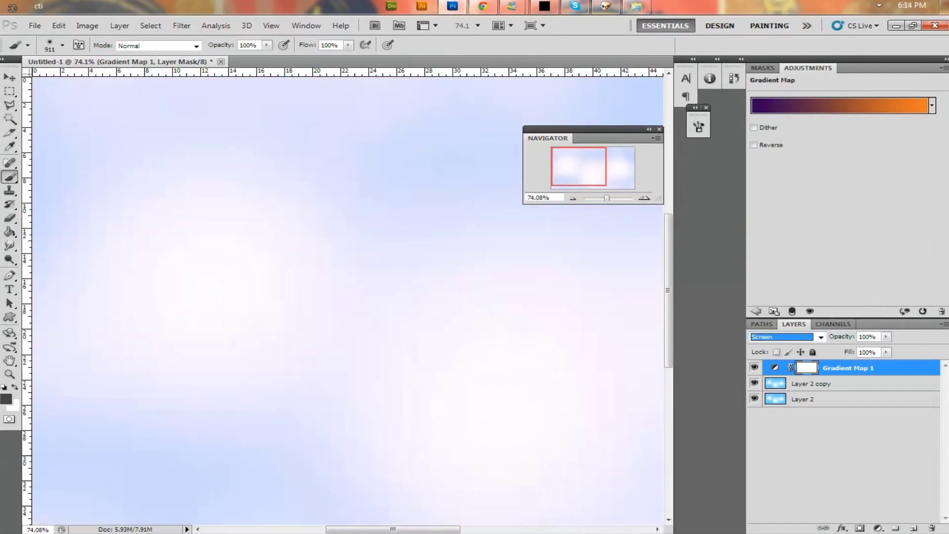
{"action": "left_click_drag", "start_coordinate": [886, 336], "coordinate": [844, 348]}
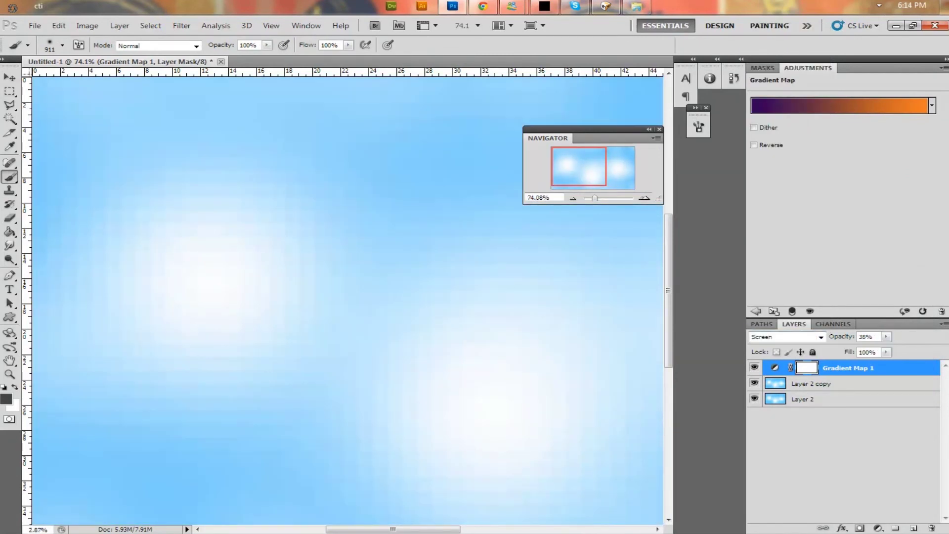
{"action": "mouse_move", "coordinate": [605, 198]}
{"action": "left_mouse_down"}
{"action": "mouse_move", "coordinate": [597, 198]}
{"action": "mouse_move", "coordinate": [608, 198]}
{"action": "left_mouse_up"}
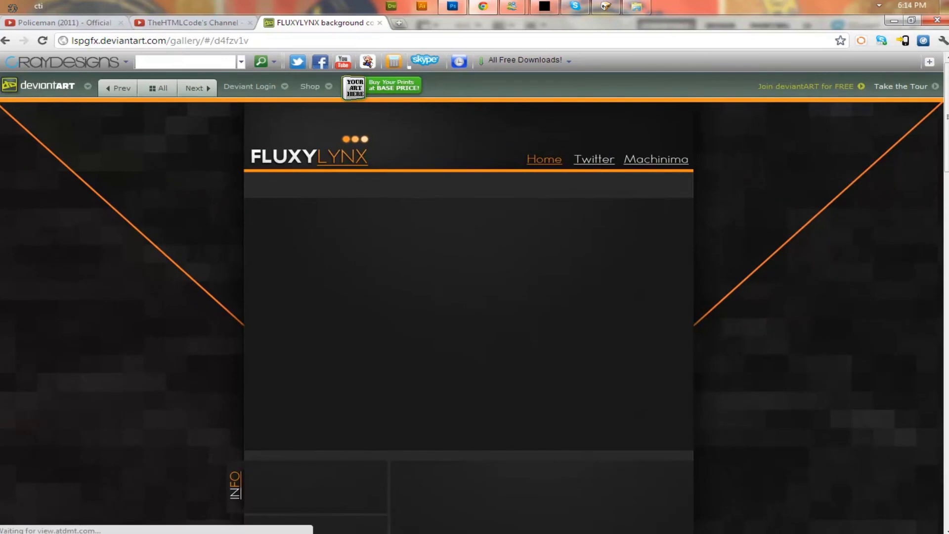
- Switch Chrome to TheHTMLCode's YouTube channel, then back to the LSPGFX deviantART gallery
{"action": "key", "text": "ctrl+shift+Tab"}
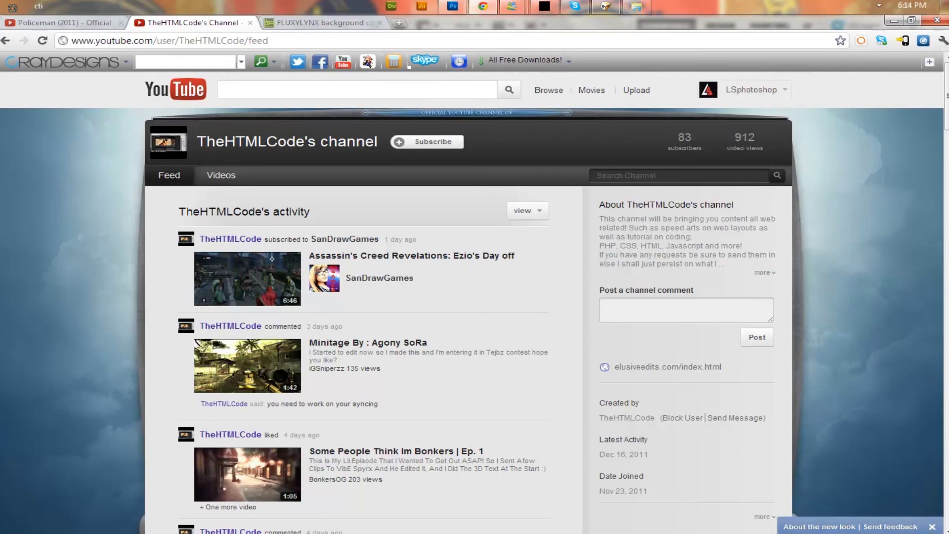
{"action": "key", "text": "ctrl+Tab"}
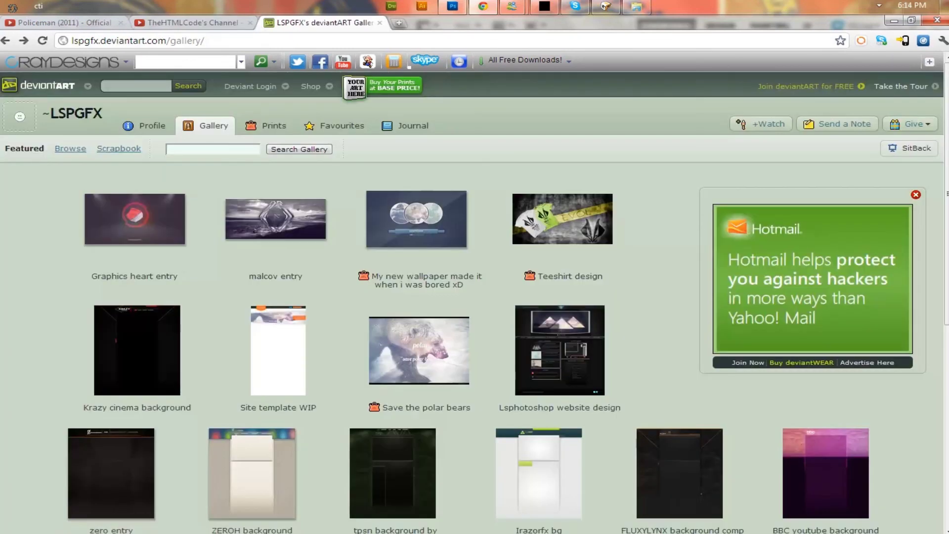